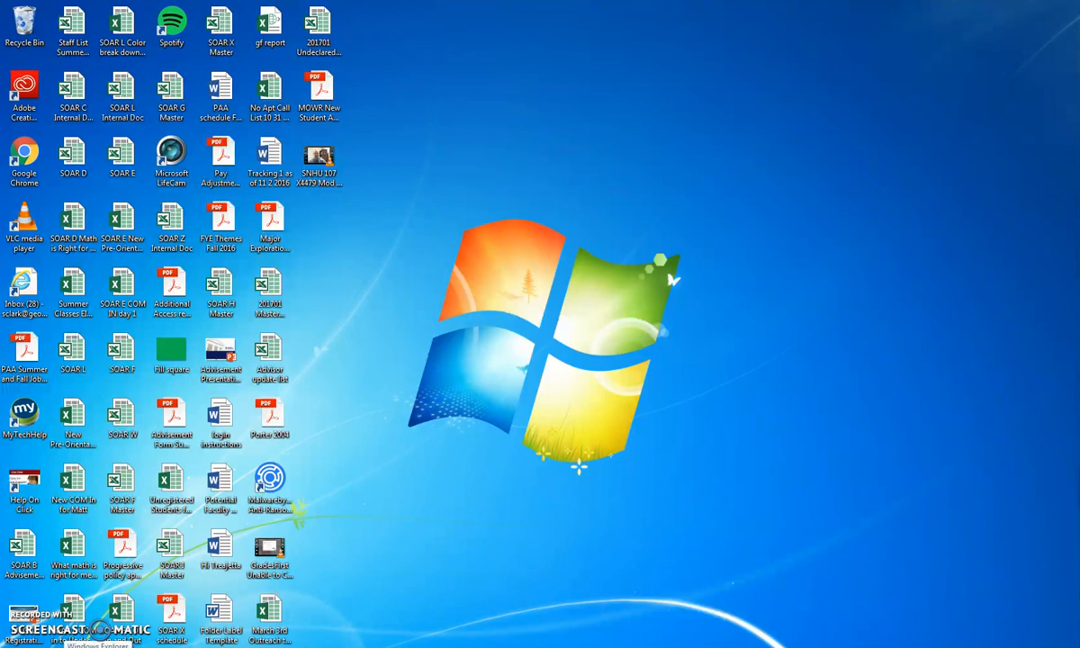
Open the 'login instructions' document from the Website folder on the FEXP Storage (R:) drive.
click(95, 634)
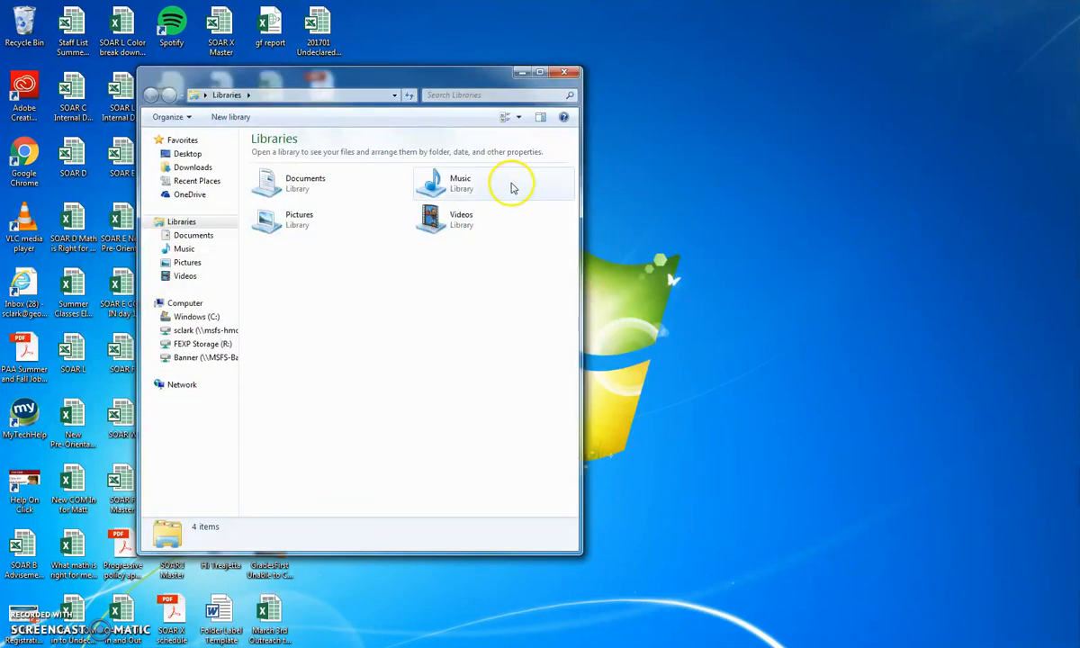
click(201, 344)
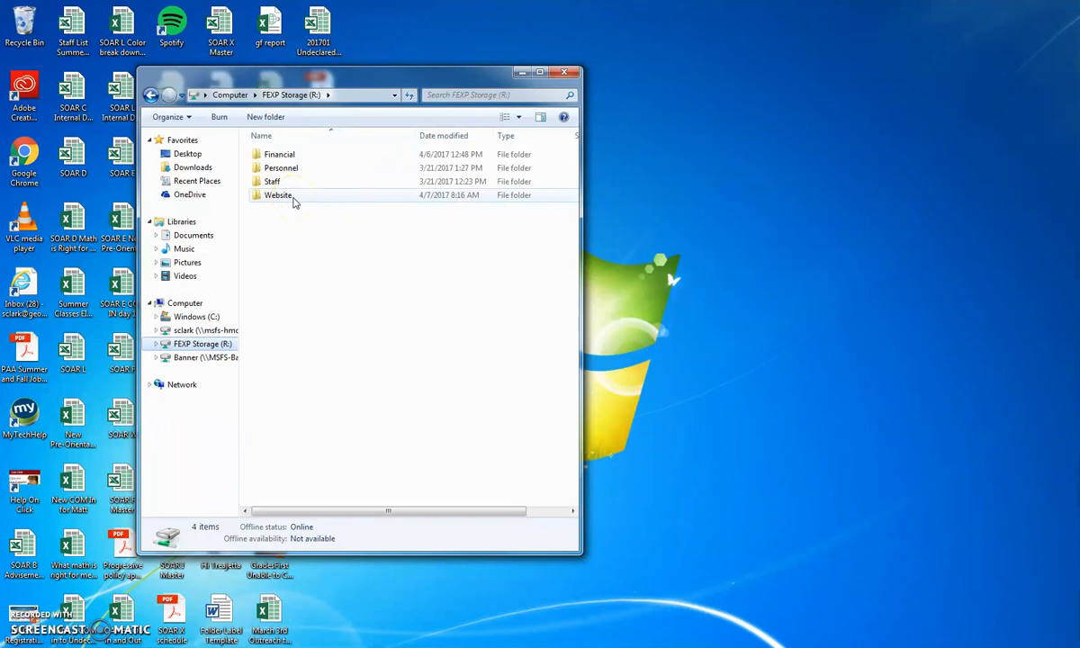
double_click(294, 200)
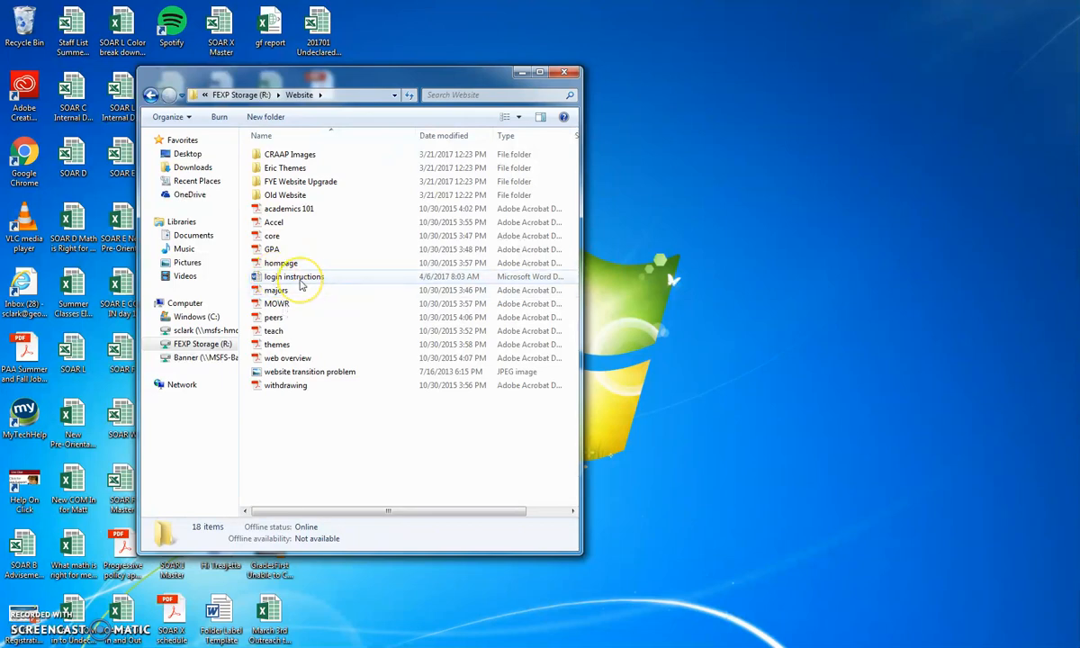
double_click(302, 284)
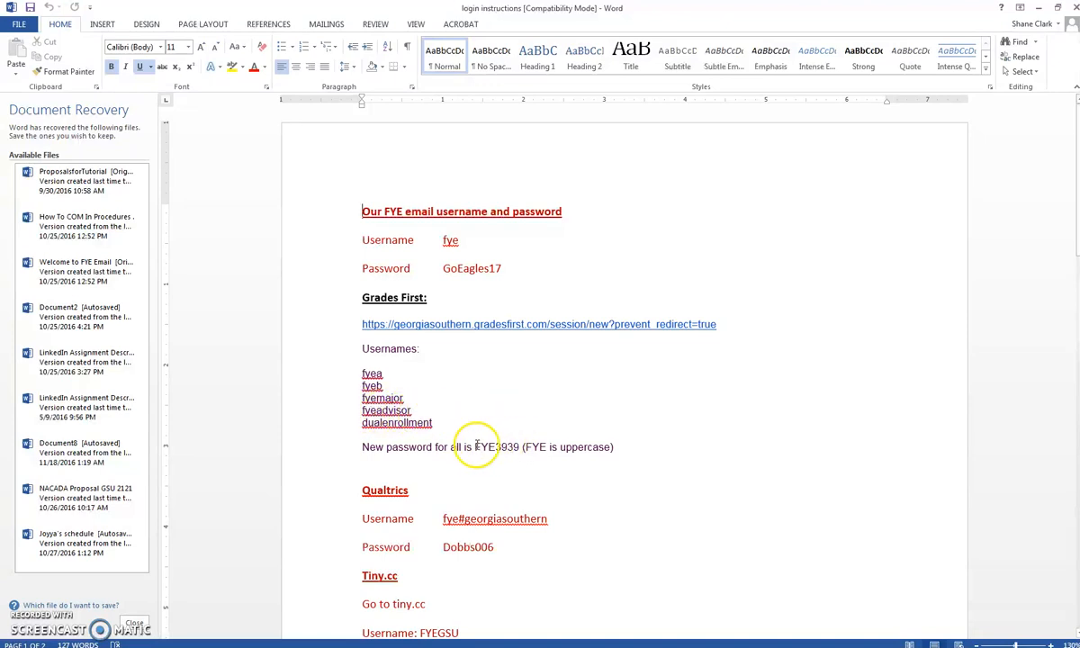
Follow the GradesFirst hyperlink in the login instructions to open the login page in the browser.
right_click(402, 326)
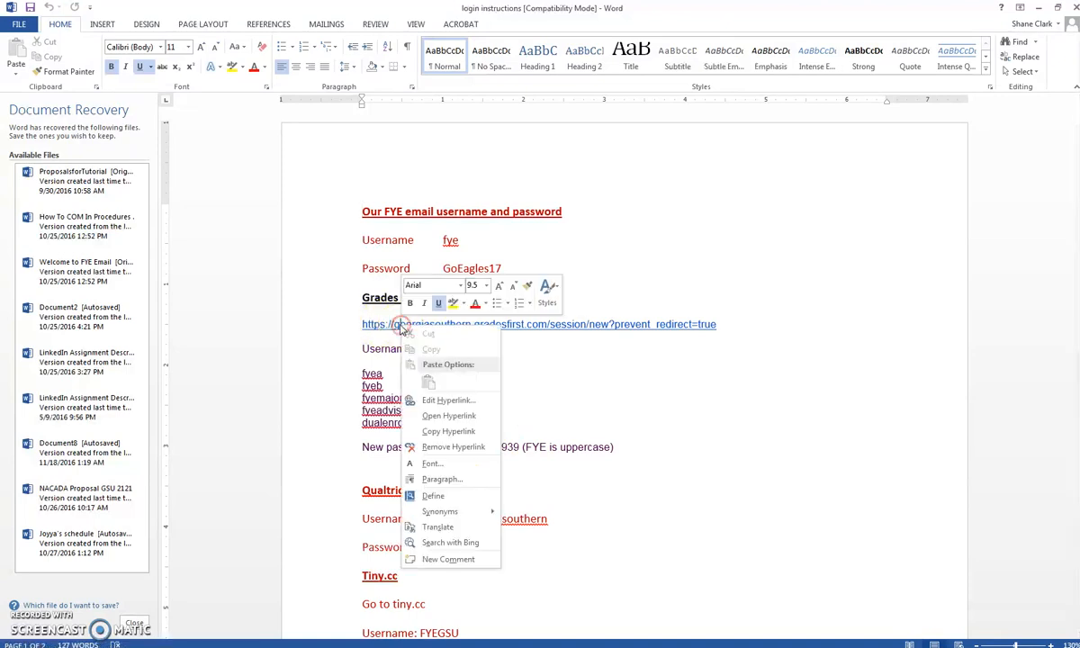
click(458, 415)
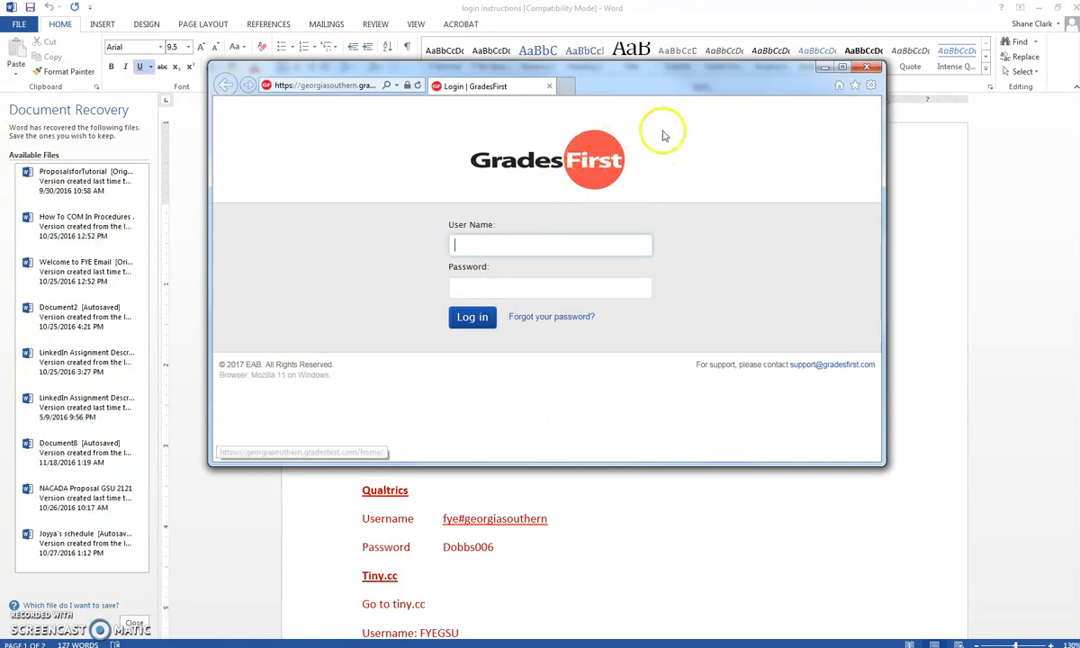
Sign in to GradesFirst with the advisor username and password, then maximize the browser.
click(489, 234)
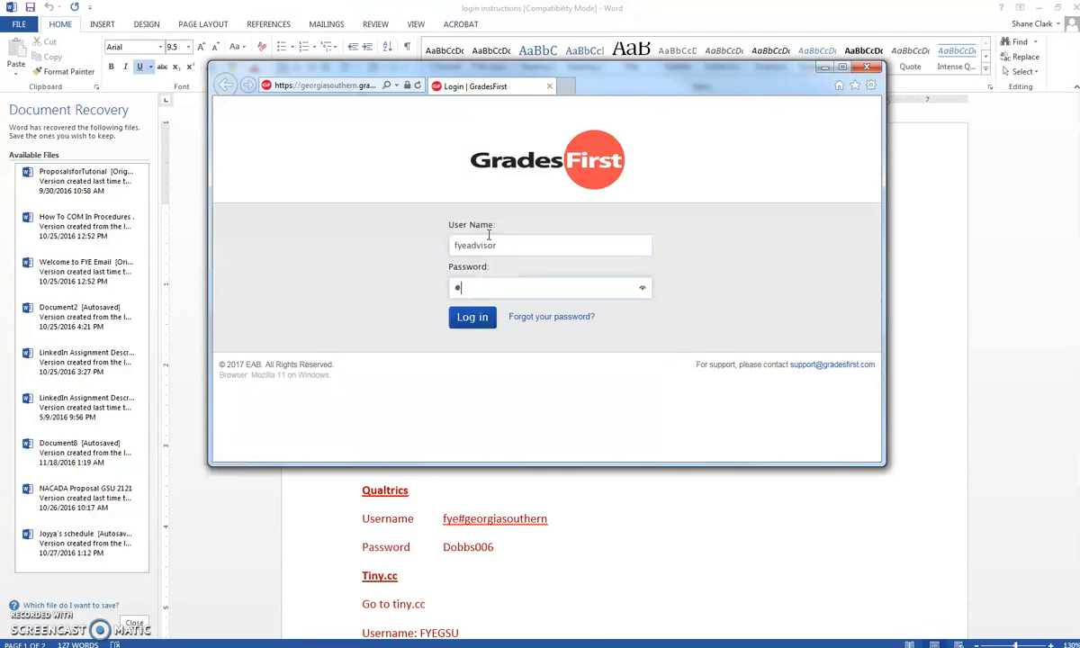
click(474, 319)
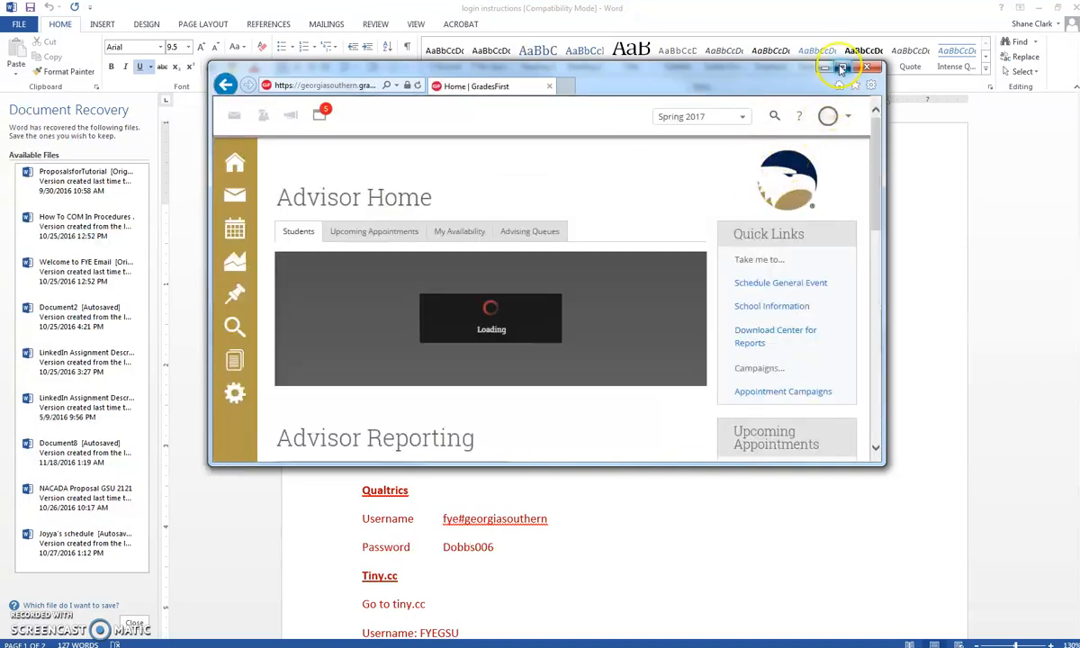
click(841, 68)
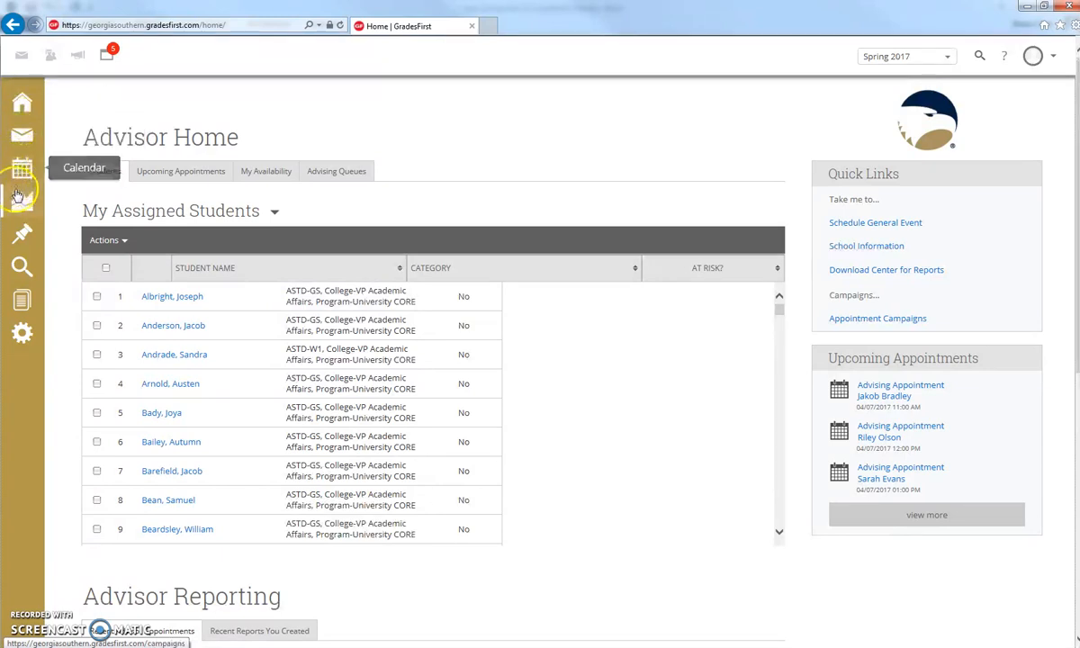
Open the Advisor Appointments report from the Advisor Reports section of Reporting.
click(20, 303)
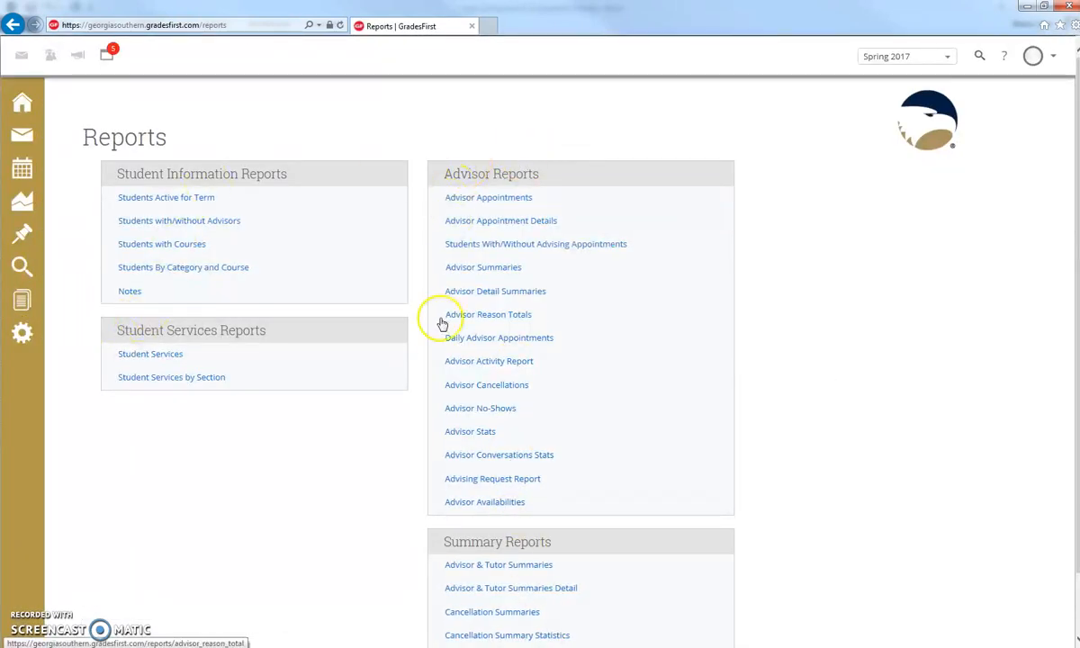
click(503, 198)
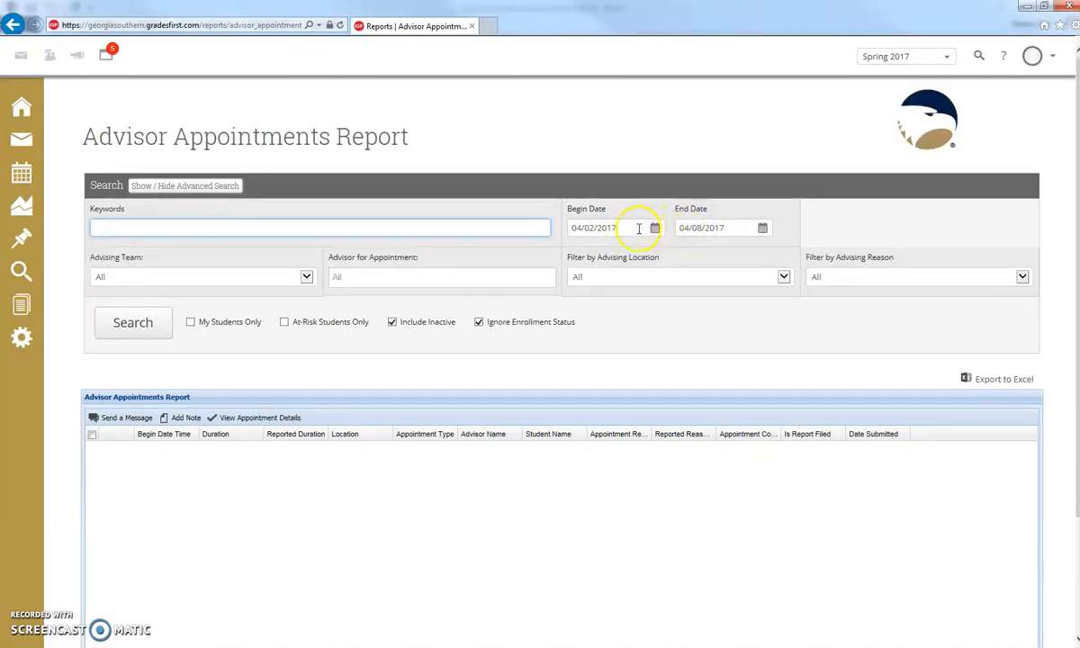
Set both the begin and end dates of the report to 04/07/2017.
click(641, 227)
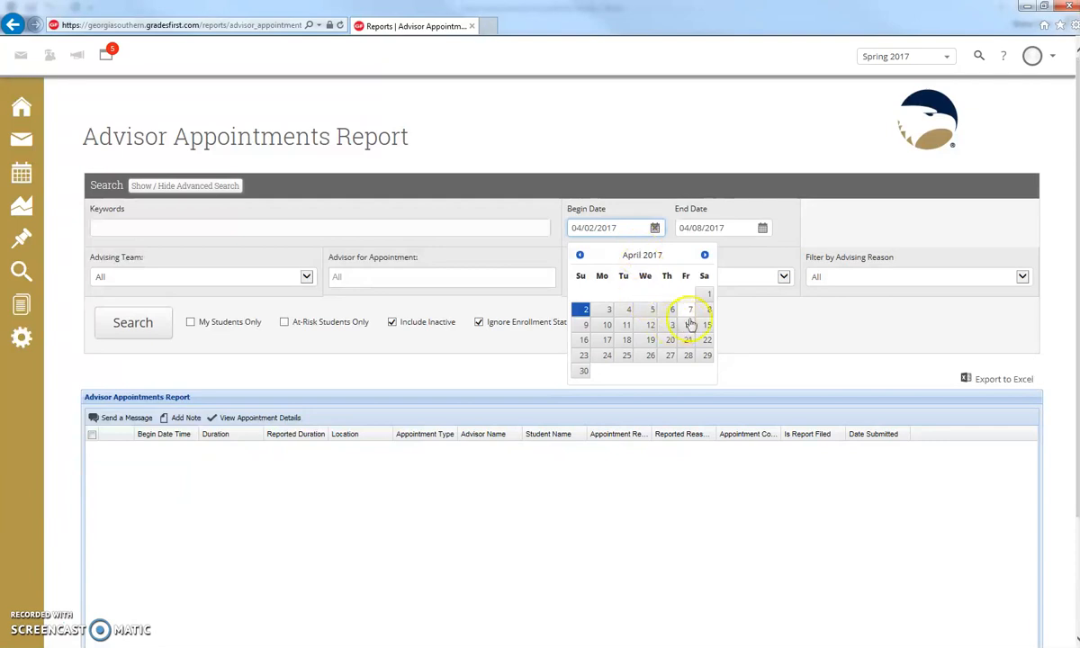
click(689, 310)
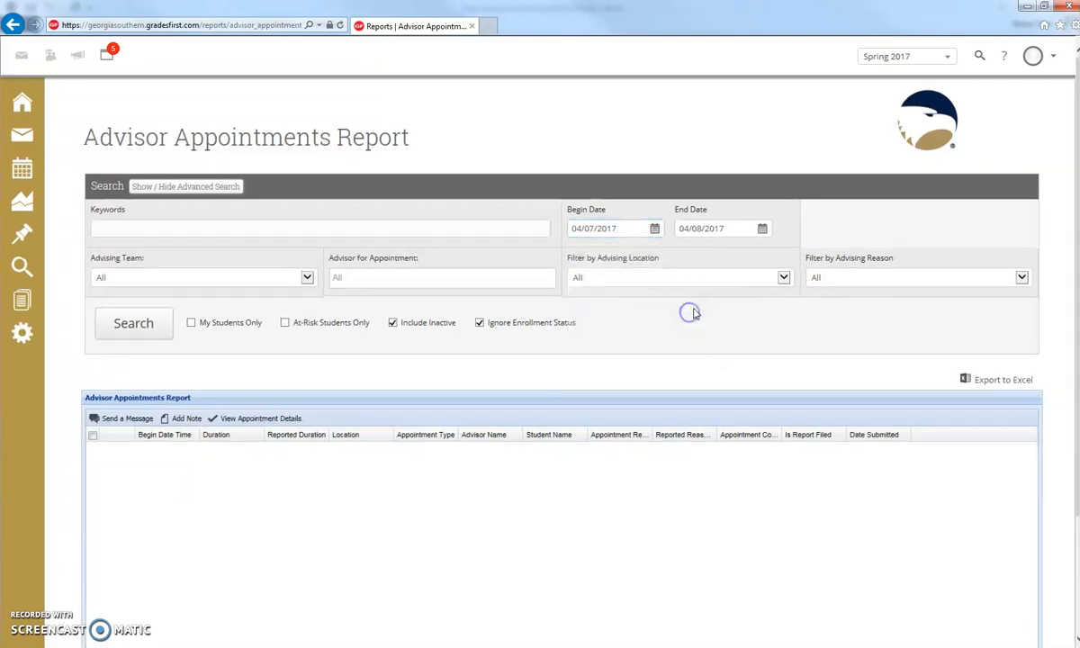
click(761, 228)
click(796, 311)
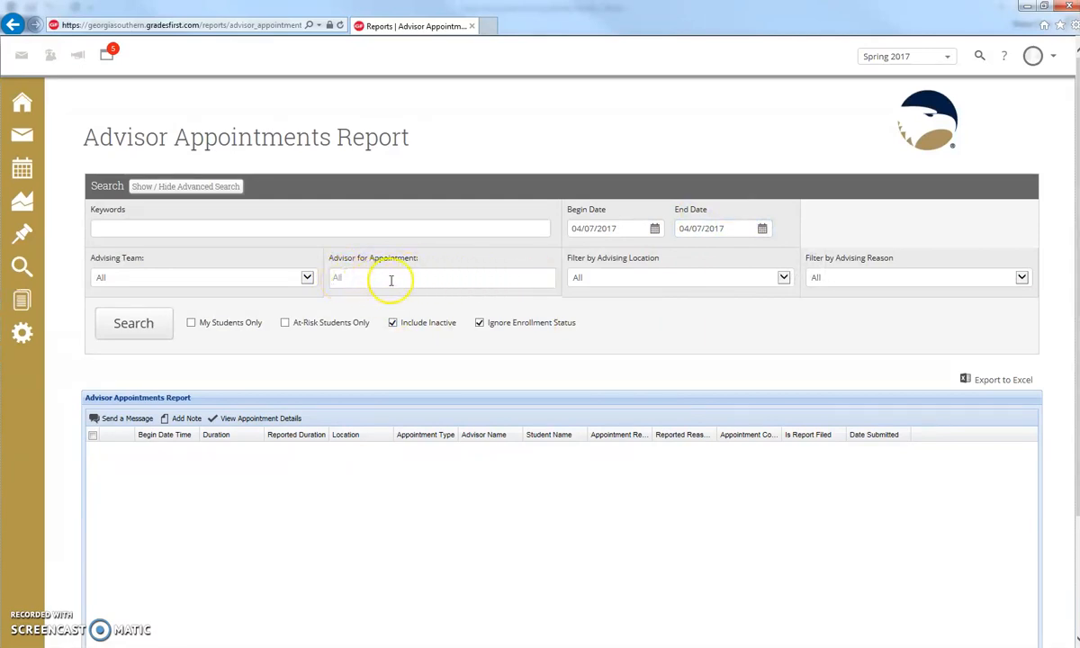
Add Experience, First-Year, Enrollment, Dual, and one individual advisor to the Advisor for Appointment filter.
click(452, 284)
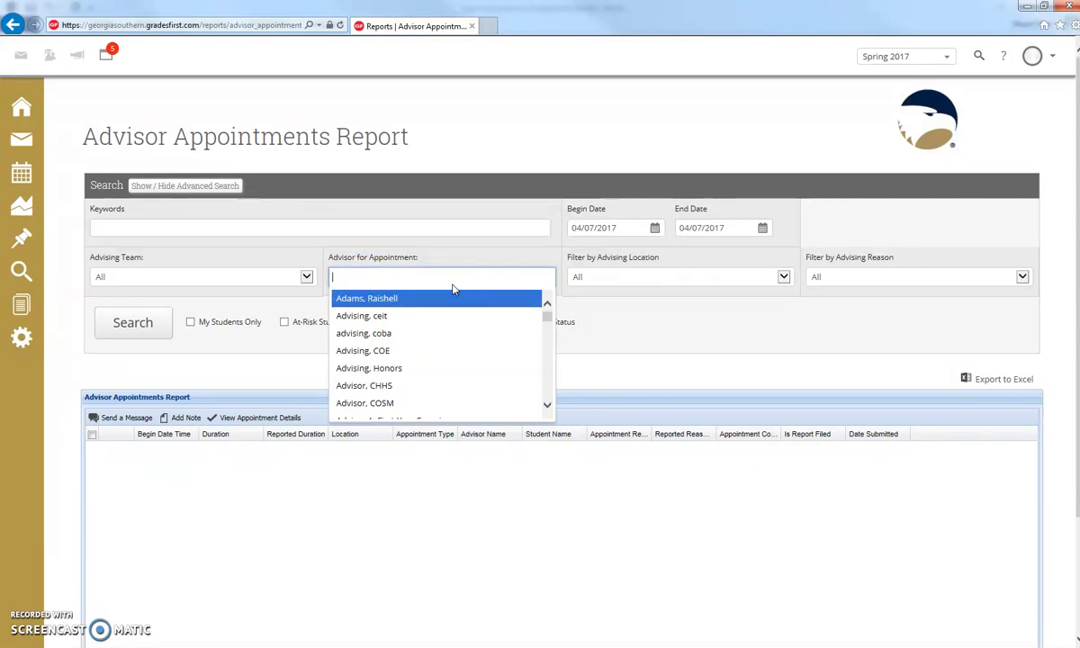
click(452, 278)
click(443, 275)
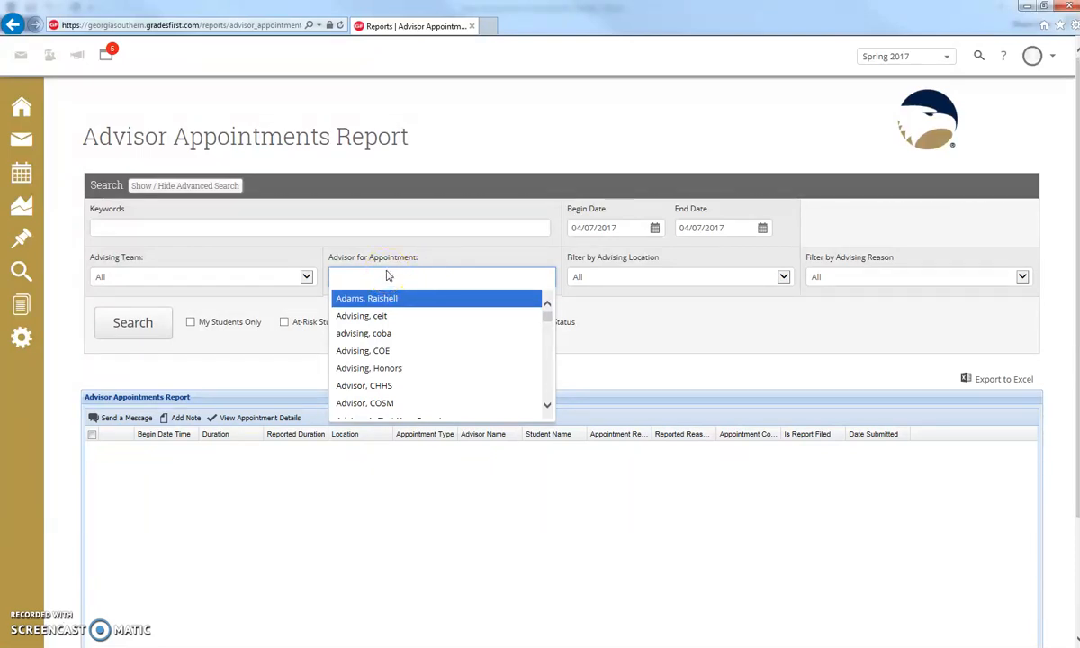
text(first)
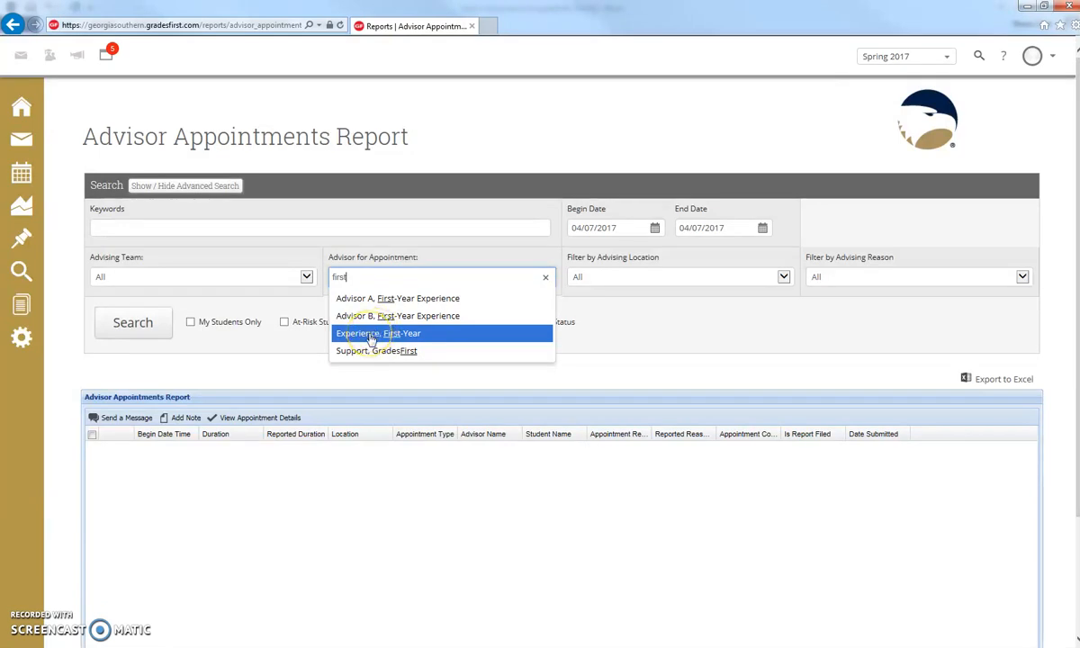
click(368, 334)
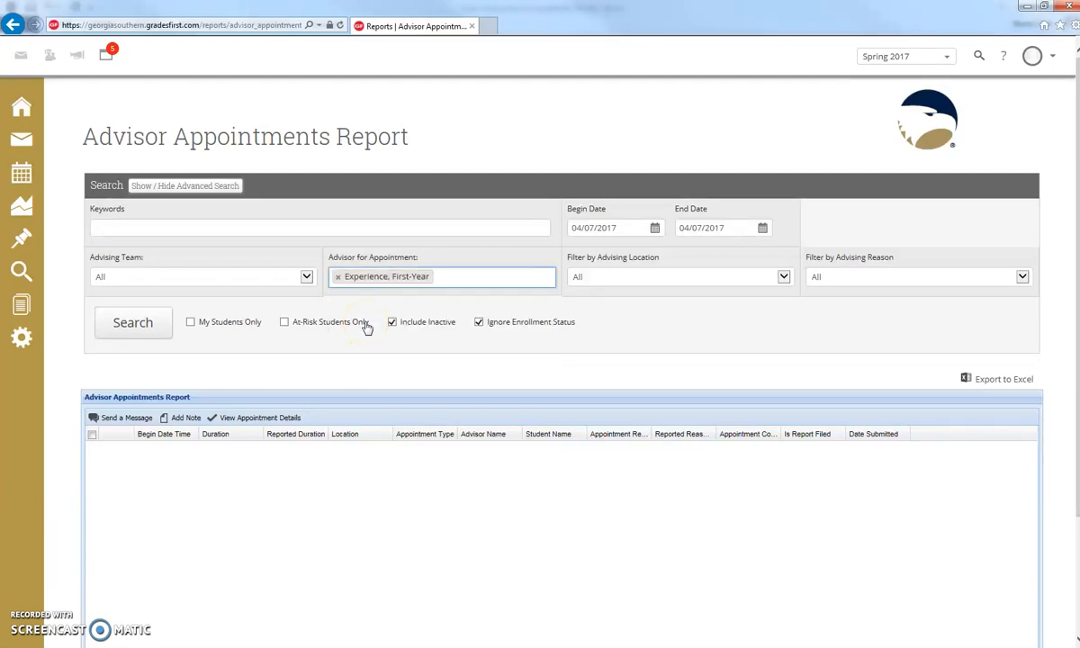
text(dual)
click(371, 300)
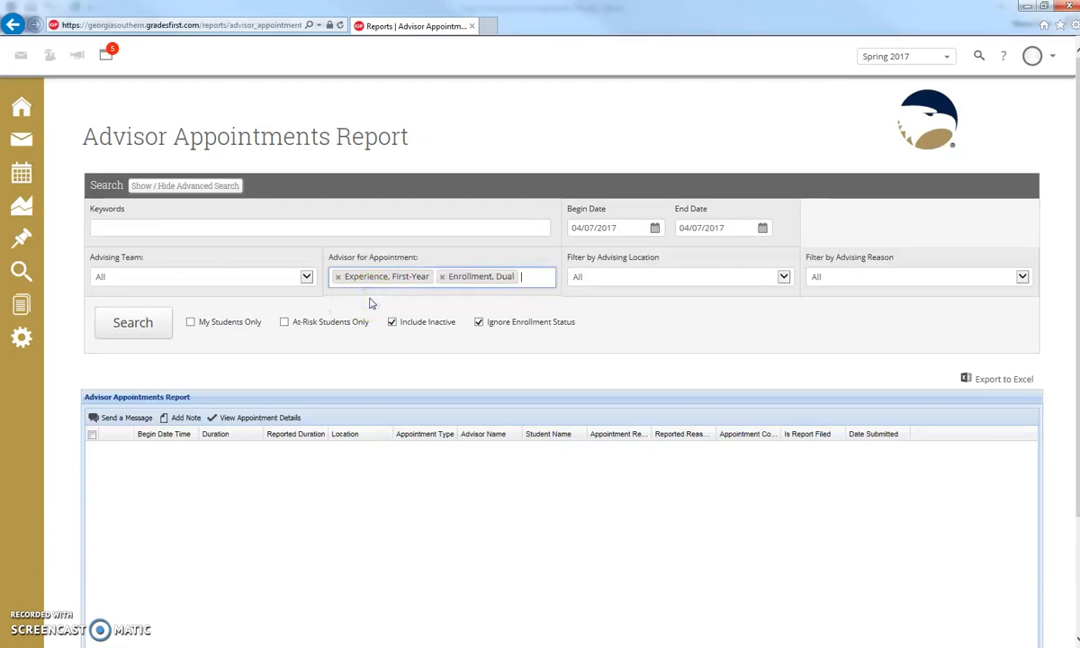
text(yon)
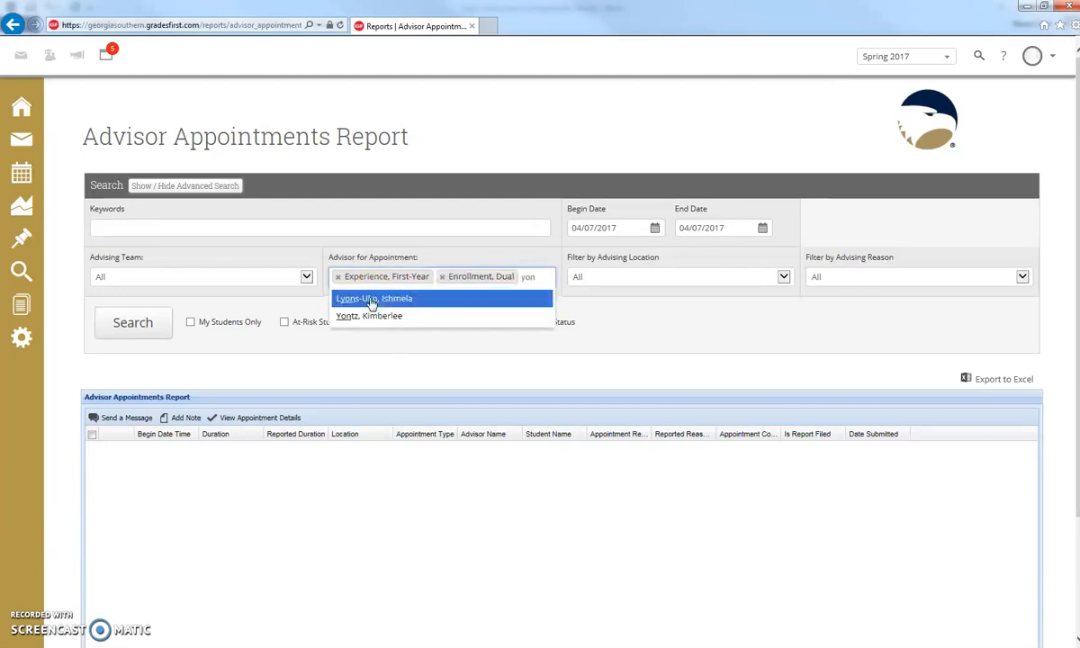
click(374, 316)
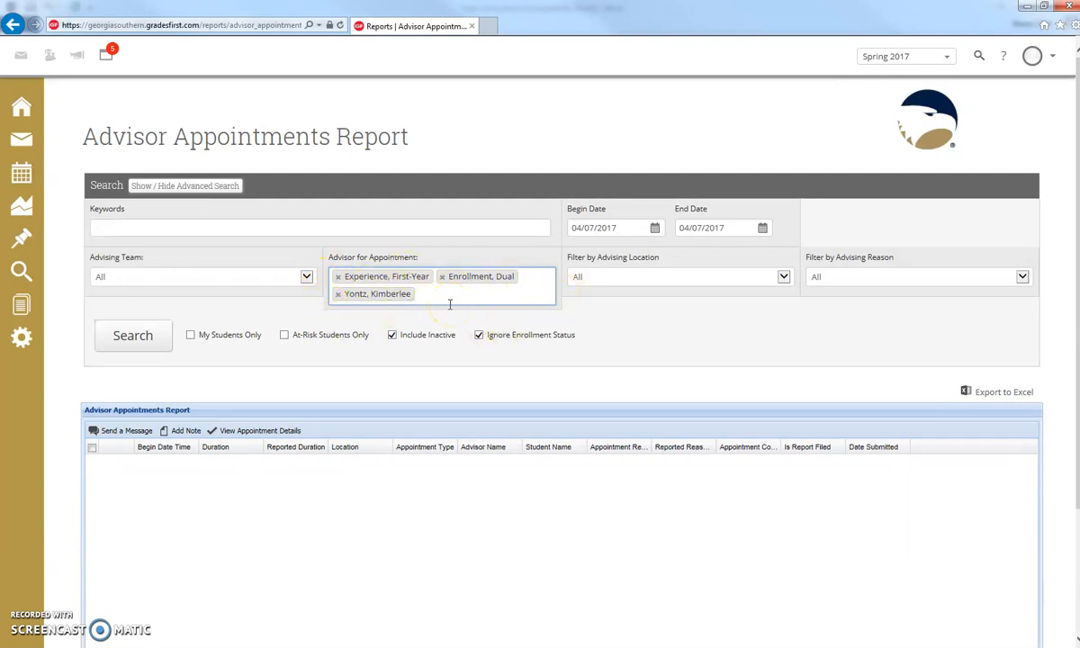
Run the search to list the six 04/07/2017 appointments for the three advisors.
click(216, 314)
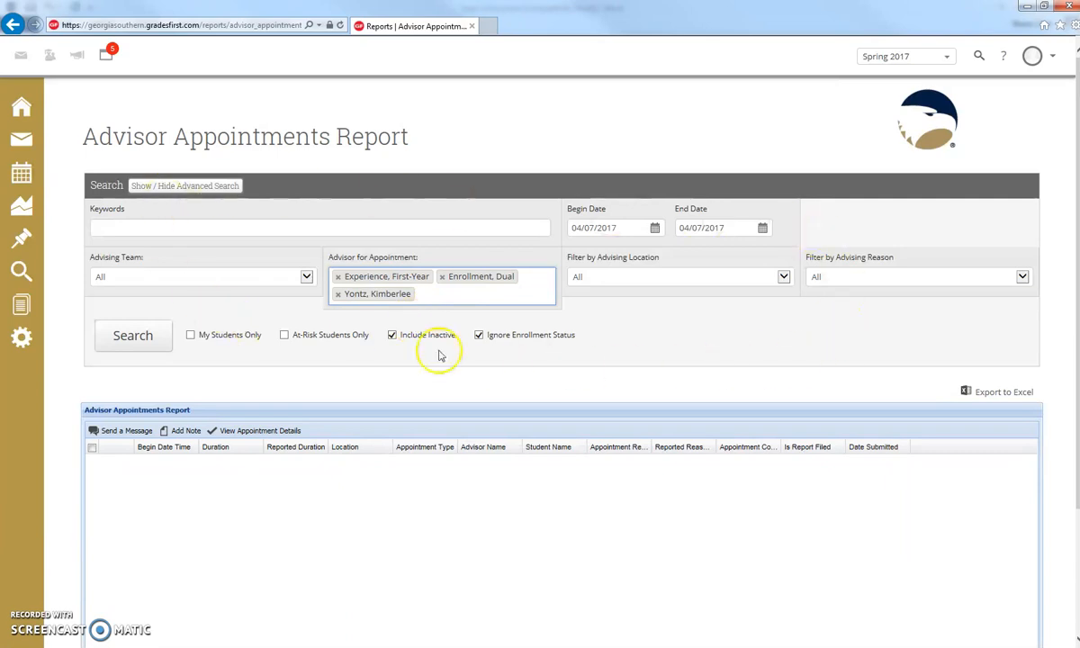
click(117, 338)
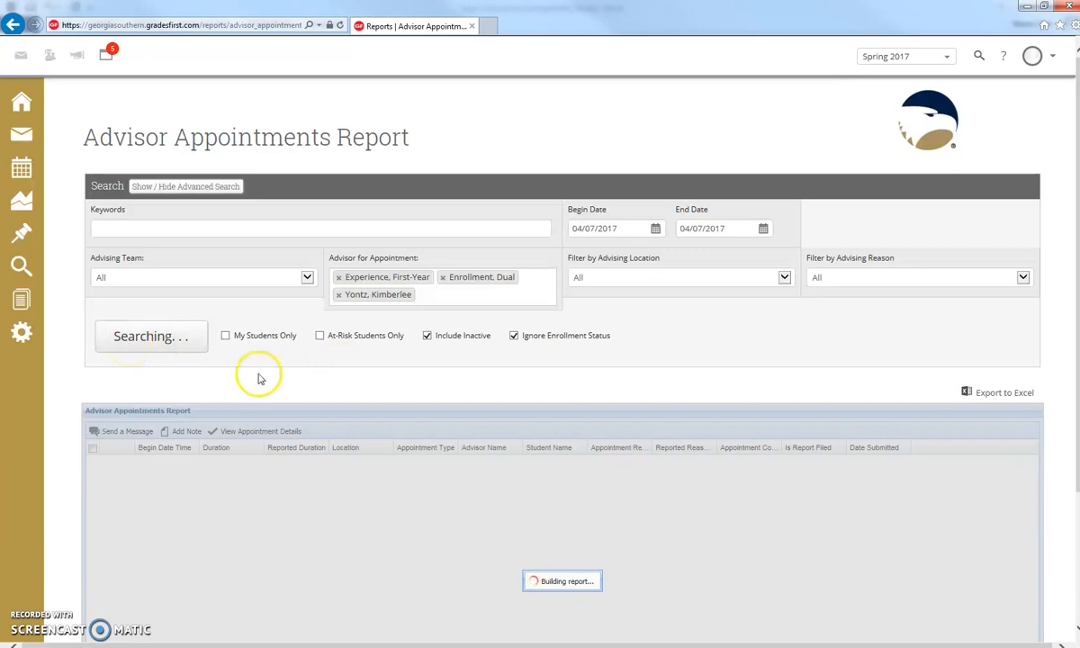
scroll(171, 376, down, 1)
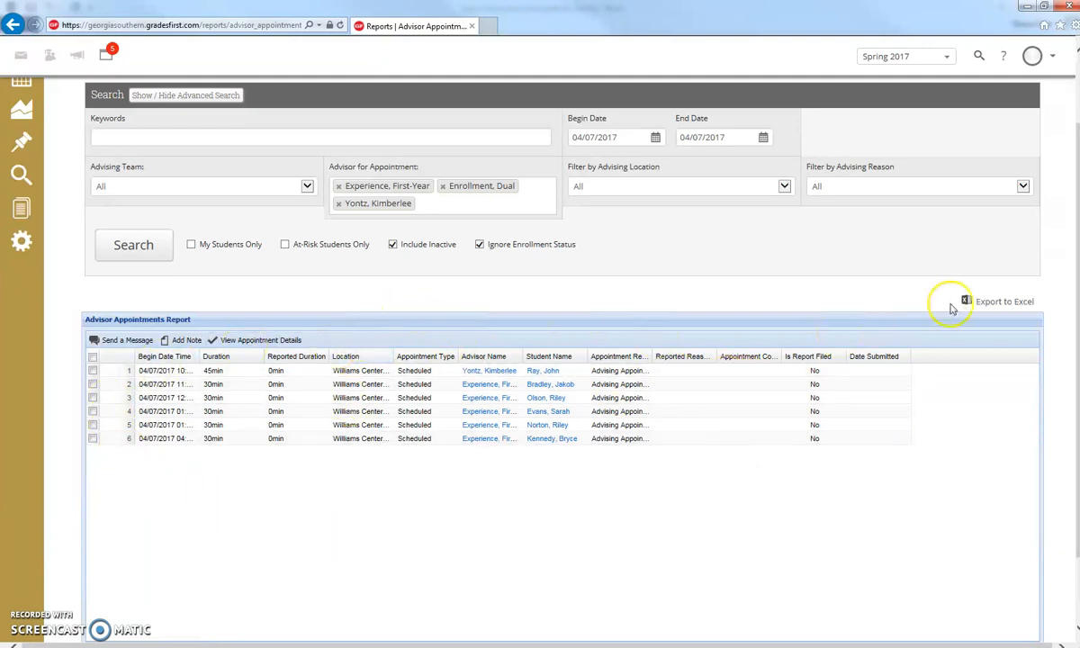
Export the results to Excel and open gradesfirst-advisorappointment-2017-04-07.xls from the download bar.
click(1003, 306)
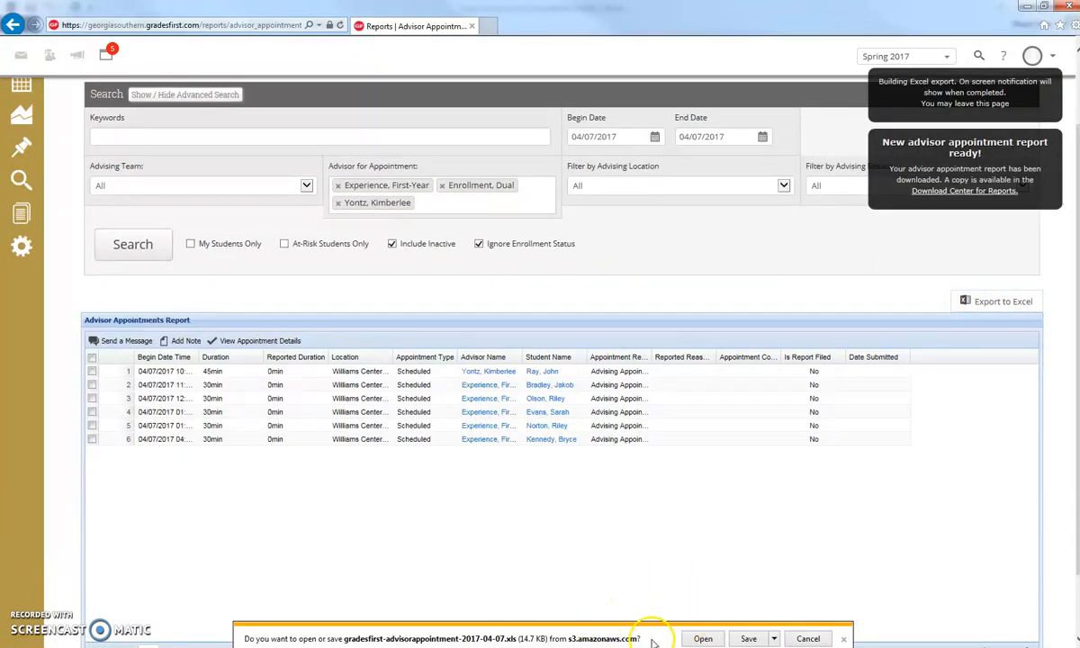
click(703, 639)
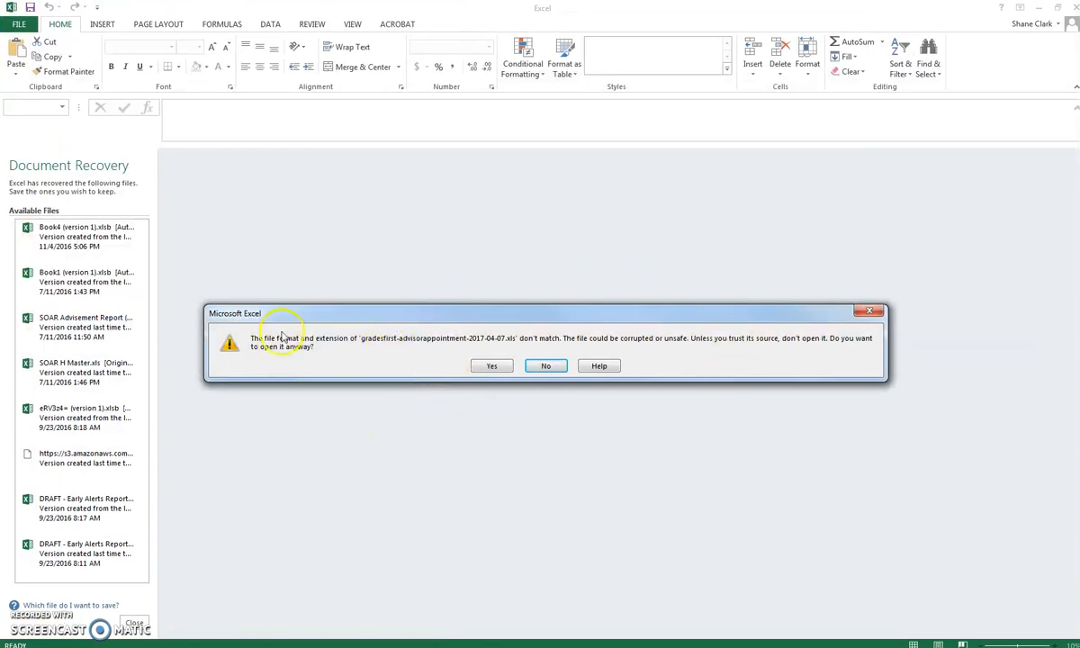
Accept the format warning and close Document Recovery, keeping the recovered files to view later.
click(491, 368)
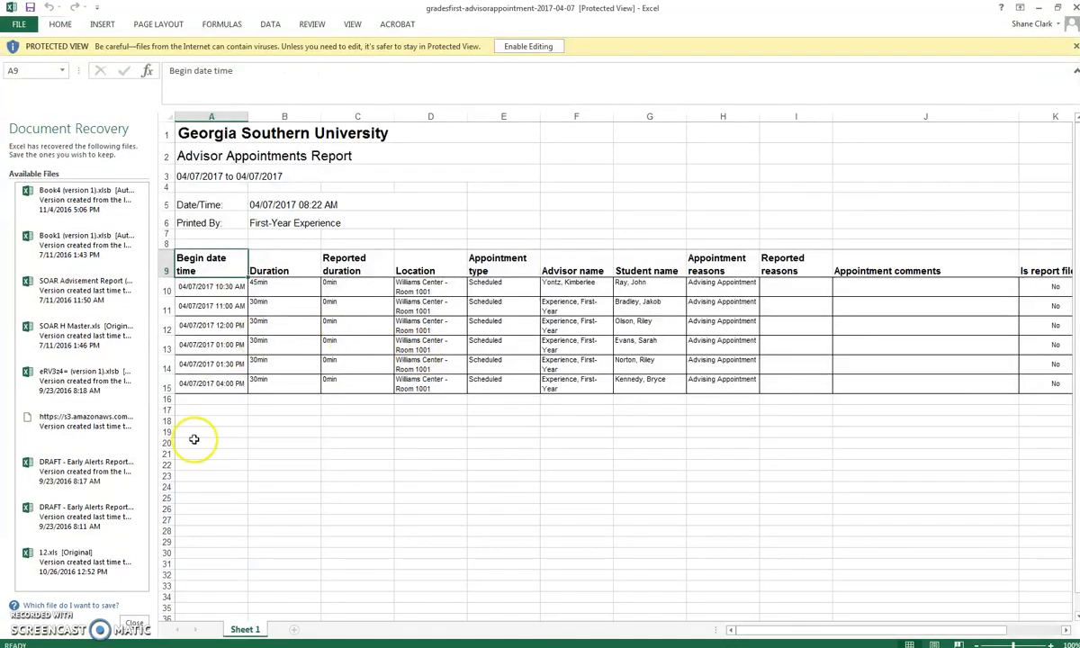
click(134, 623)
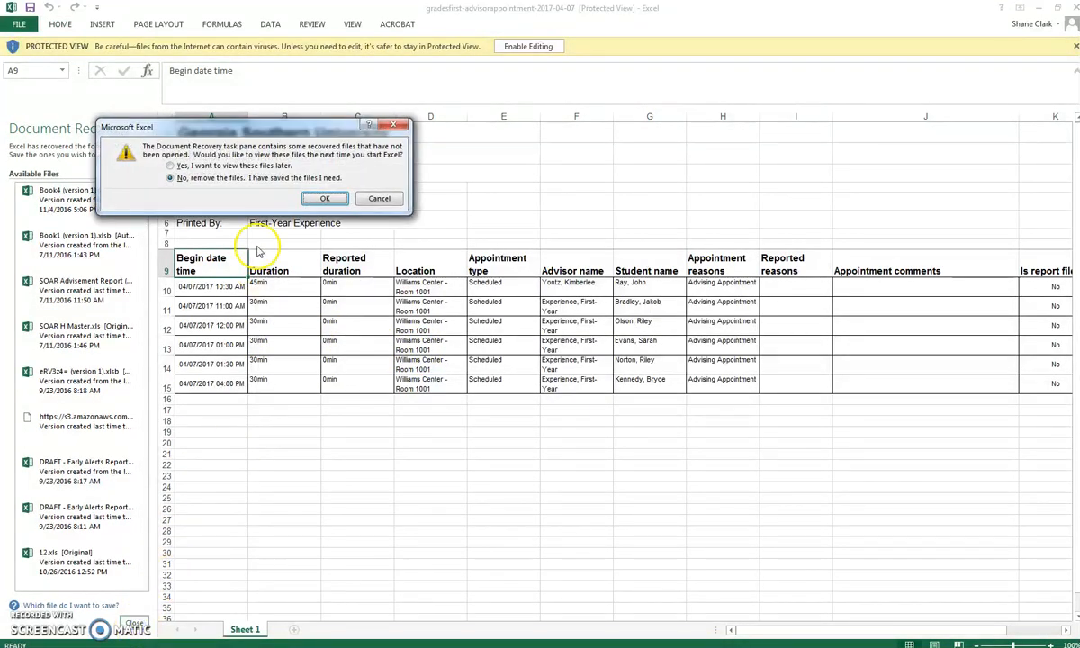
click(220, 167)
click(326, 200)
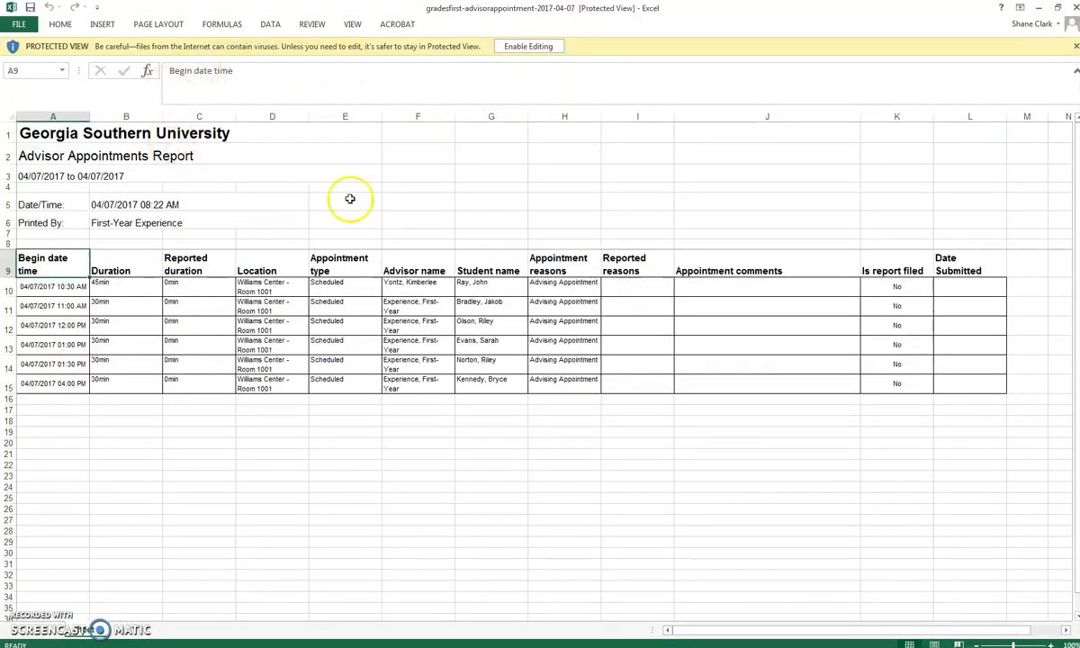
Enable editing, then preview the printout and confirm it spans two pages.
click(525, 48)
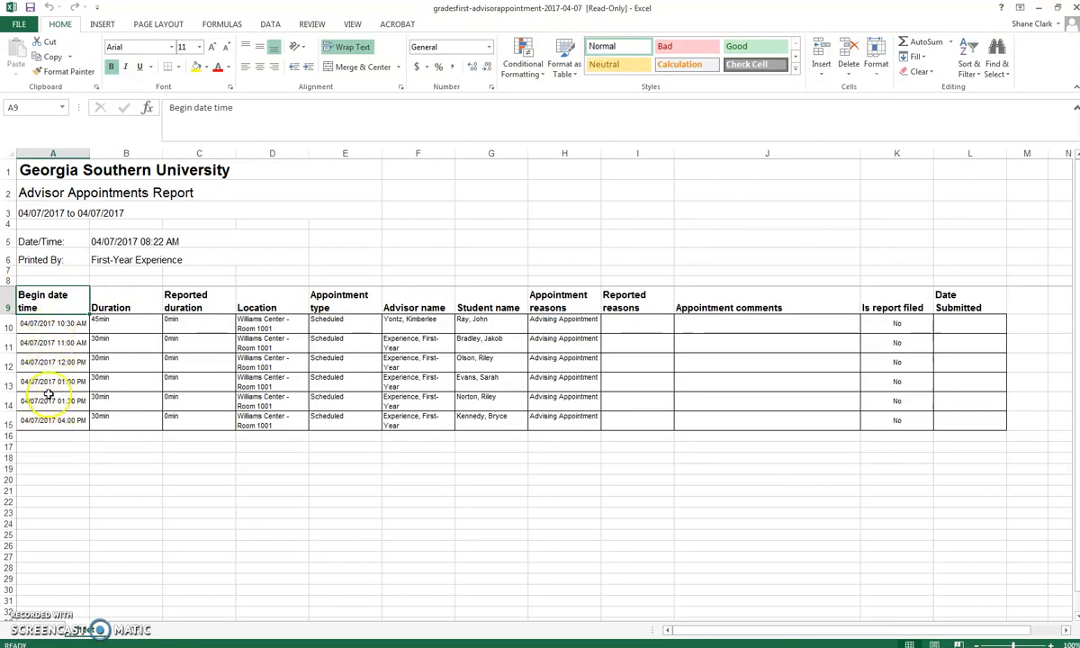
click(18, 25)
click(45, 214)
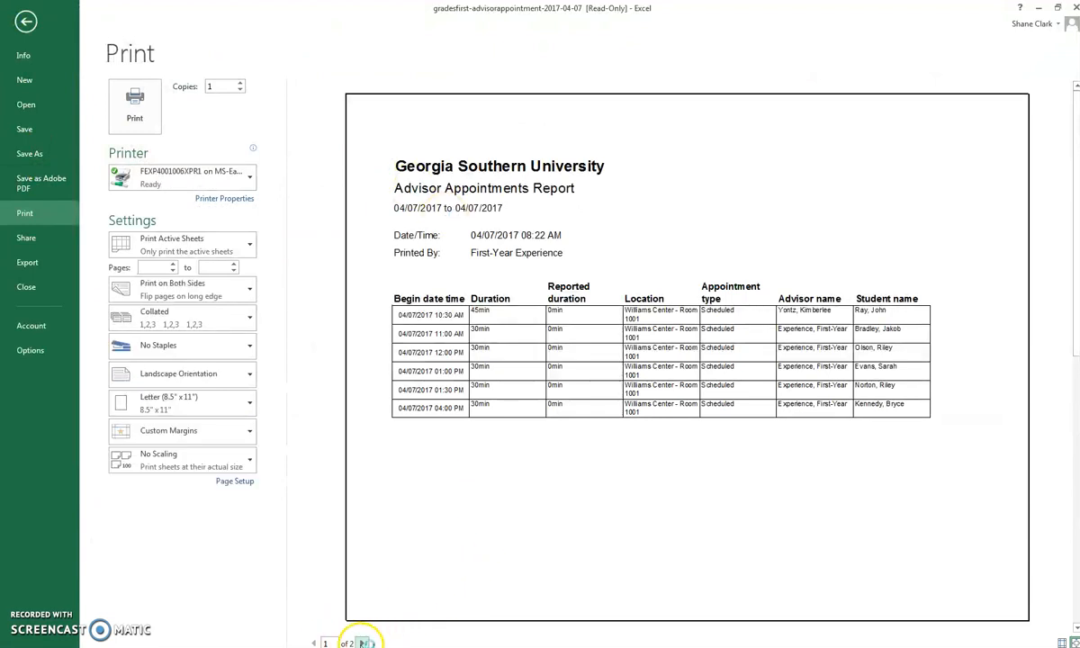
click(362, 643)
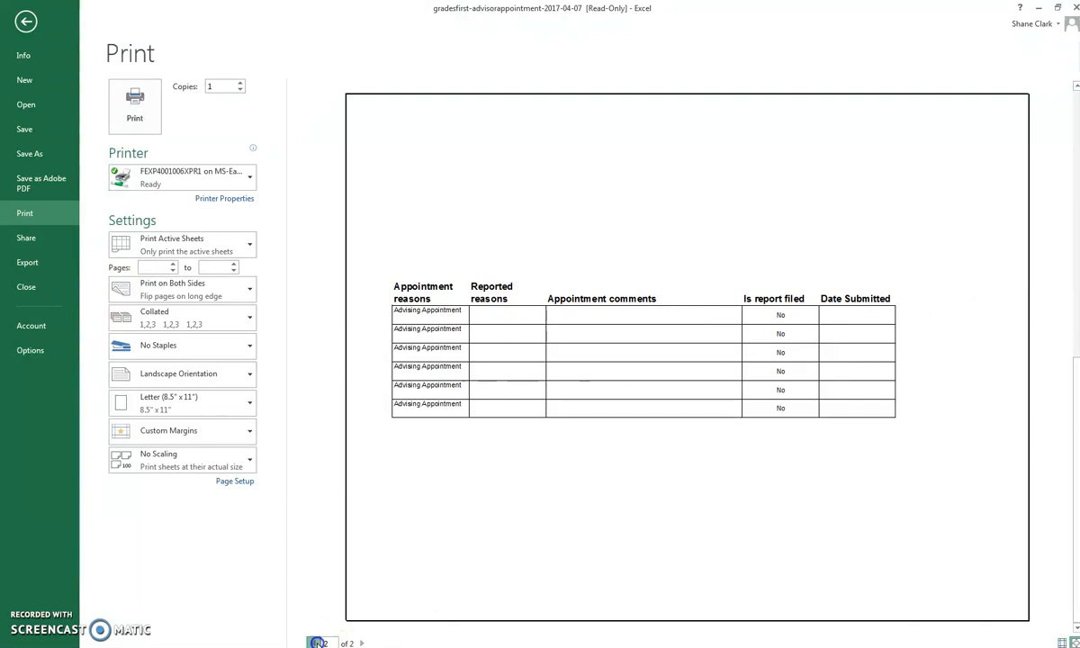
click(315, 642)
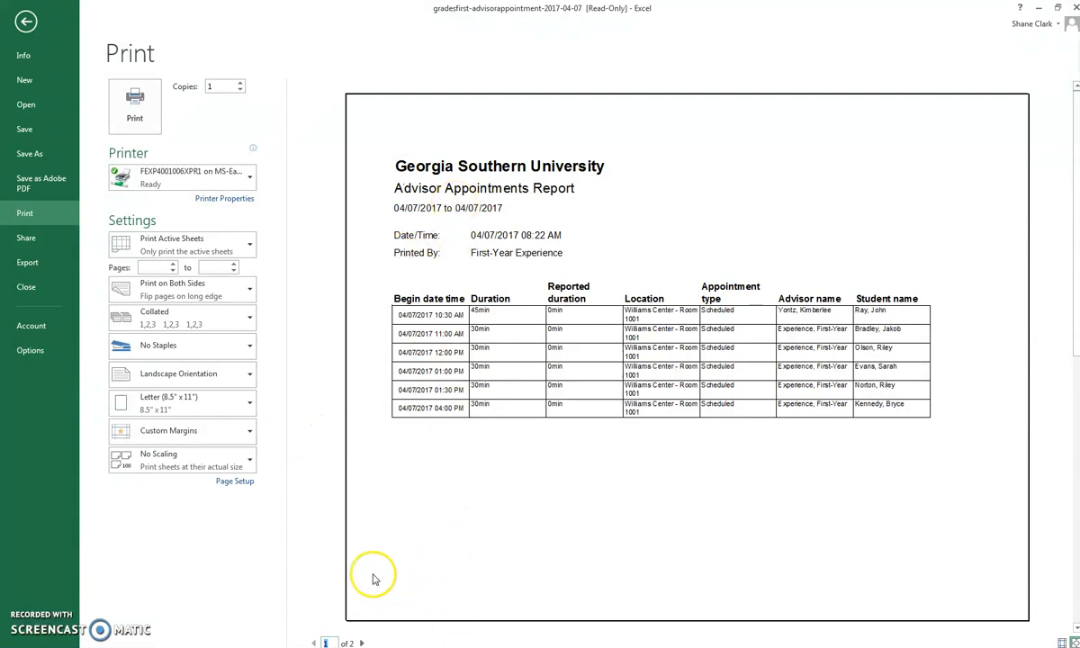
click(23, 21)
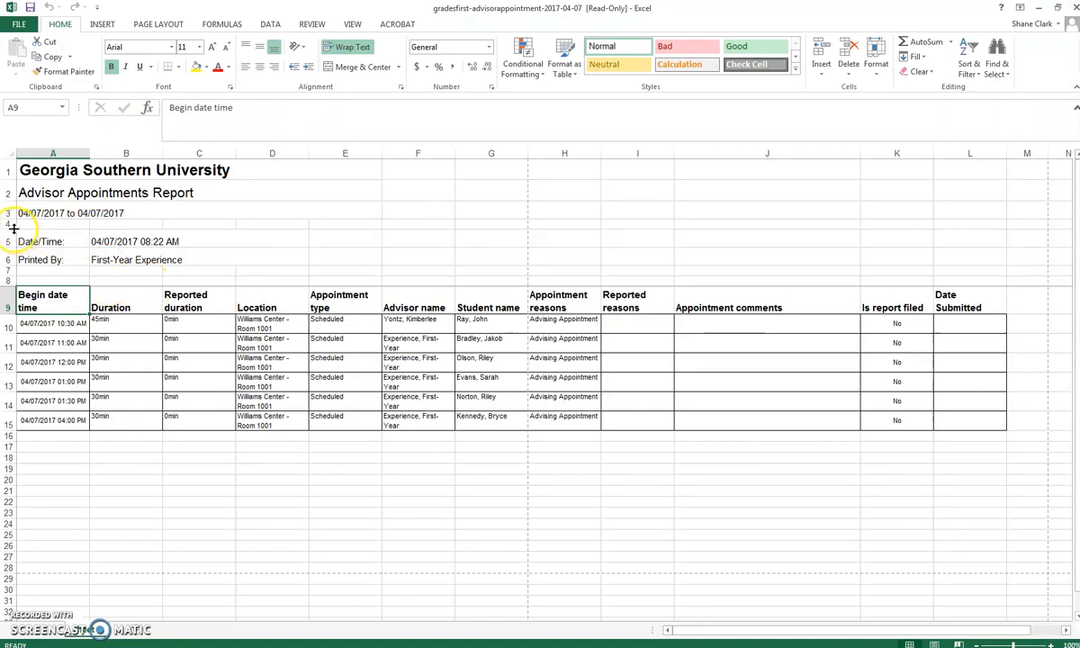
Delete rows 4–8, removing the Date/Time and Printed By lines and the blank rows.
drag(9, 223, 8, 278)
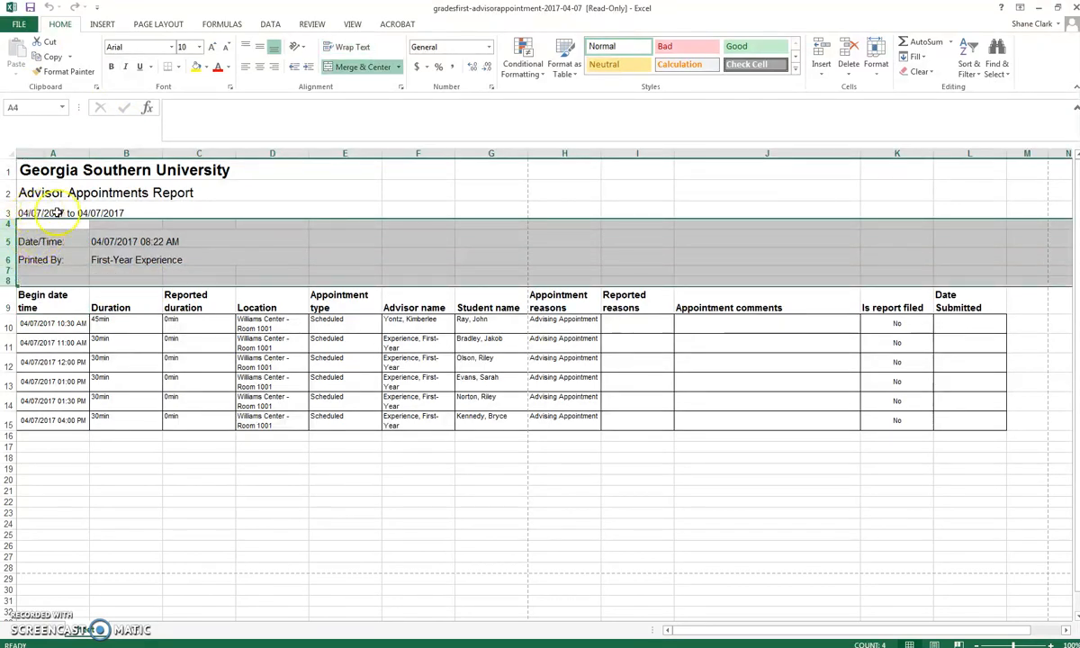
right_click(142, 251)
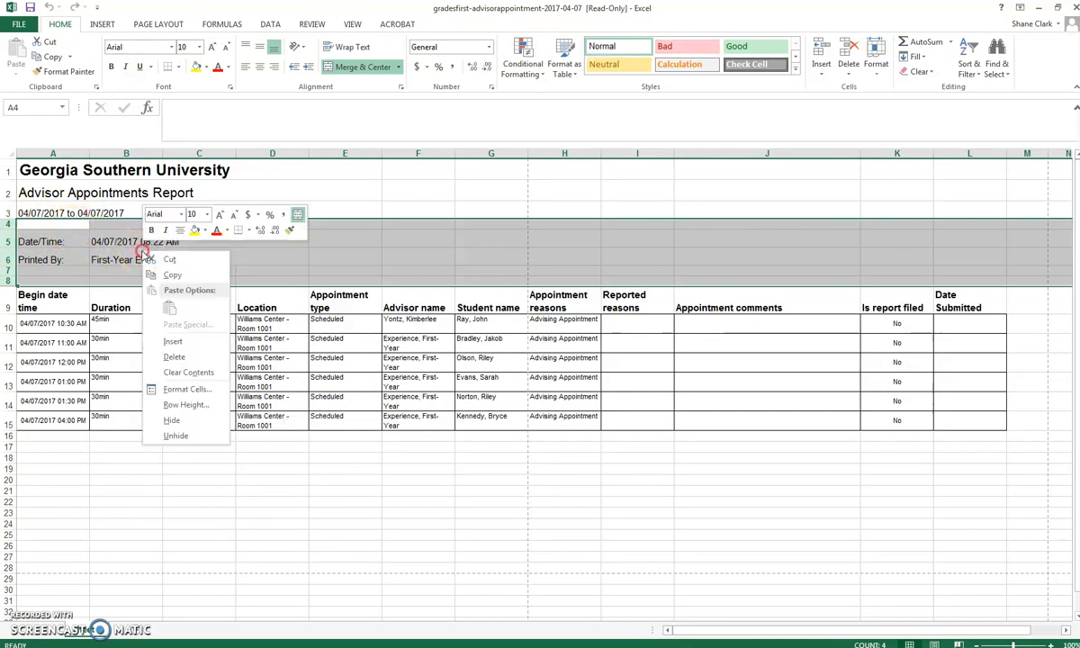
click(175, 359)
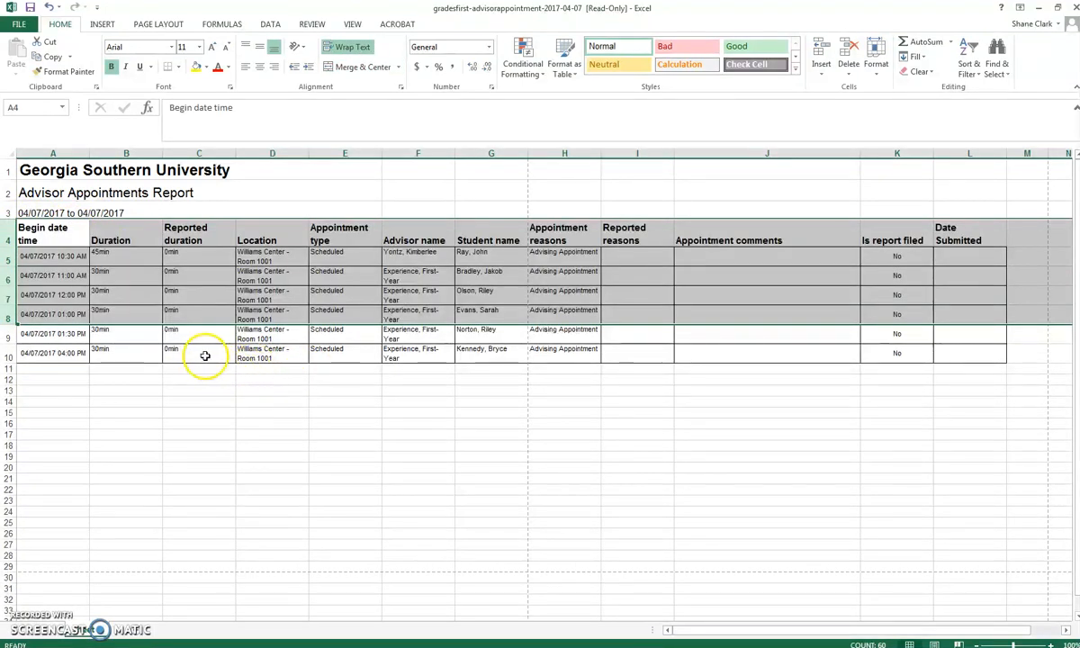
click(214, 420)
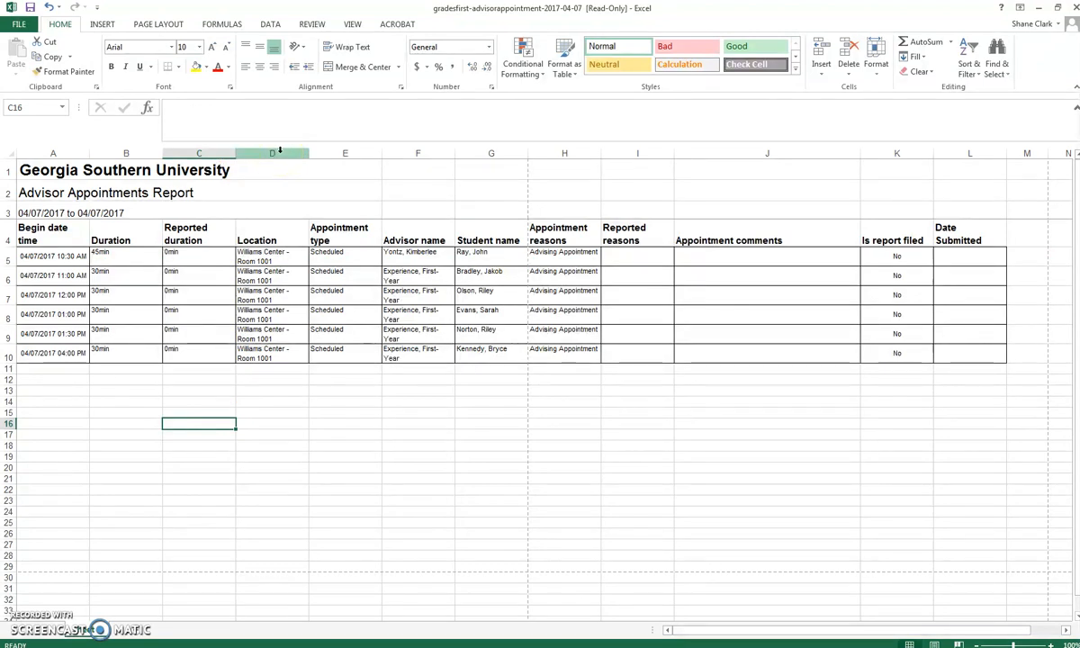
Delete the Location column (column D) from the table.
click(280, 151)
right_click(280, 151)
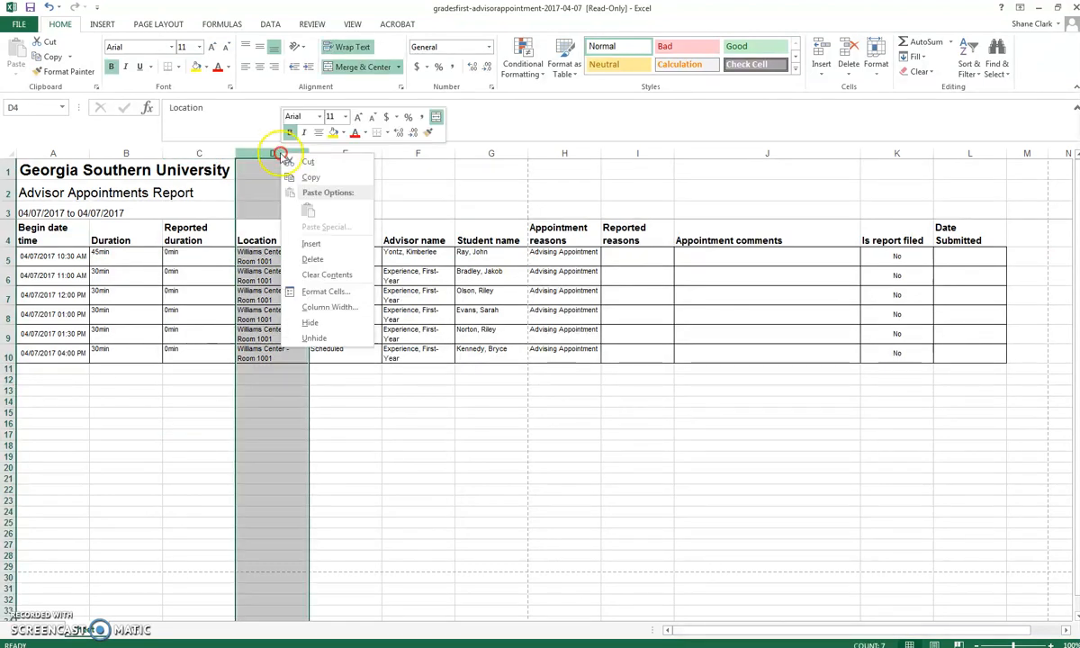
click(311, 261)
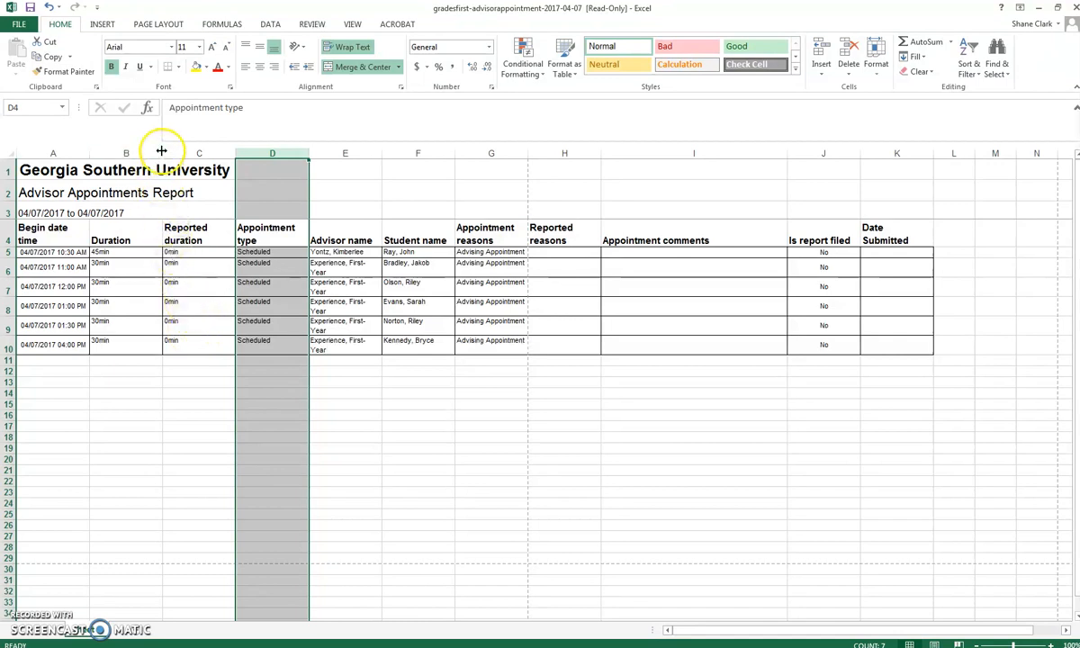
Narrow the Duration, Reported duration and Appointment type columns.
drag(161, 153, 115, 152)
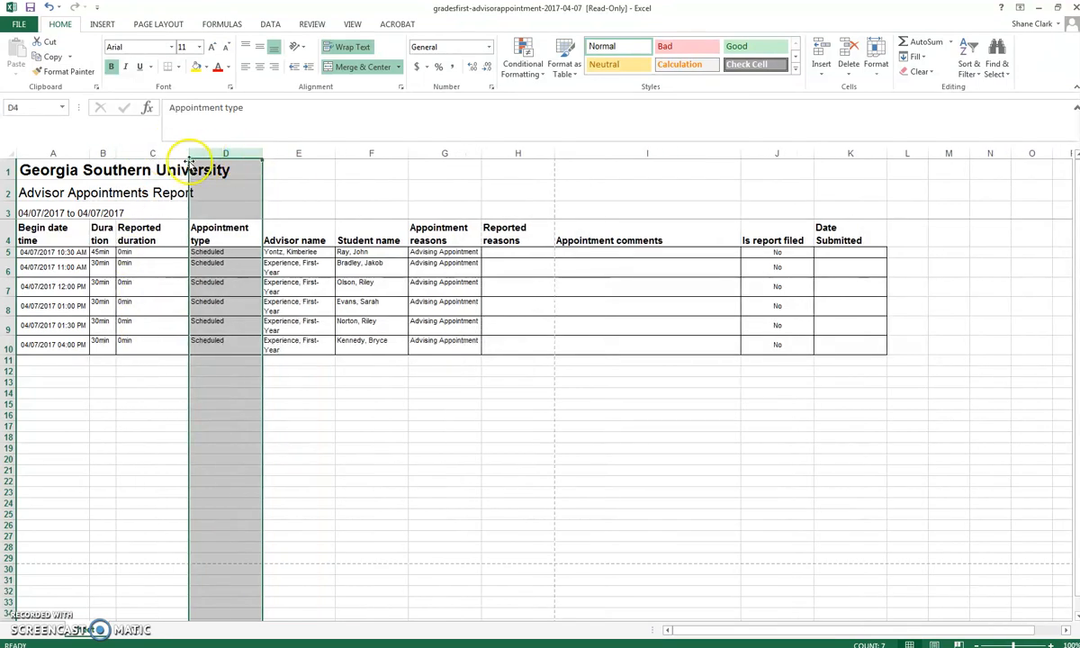
drag(186, 155, 144, 154)
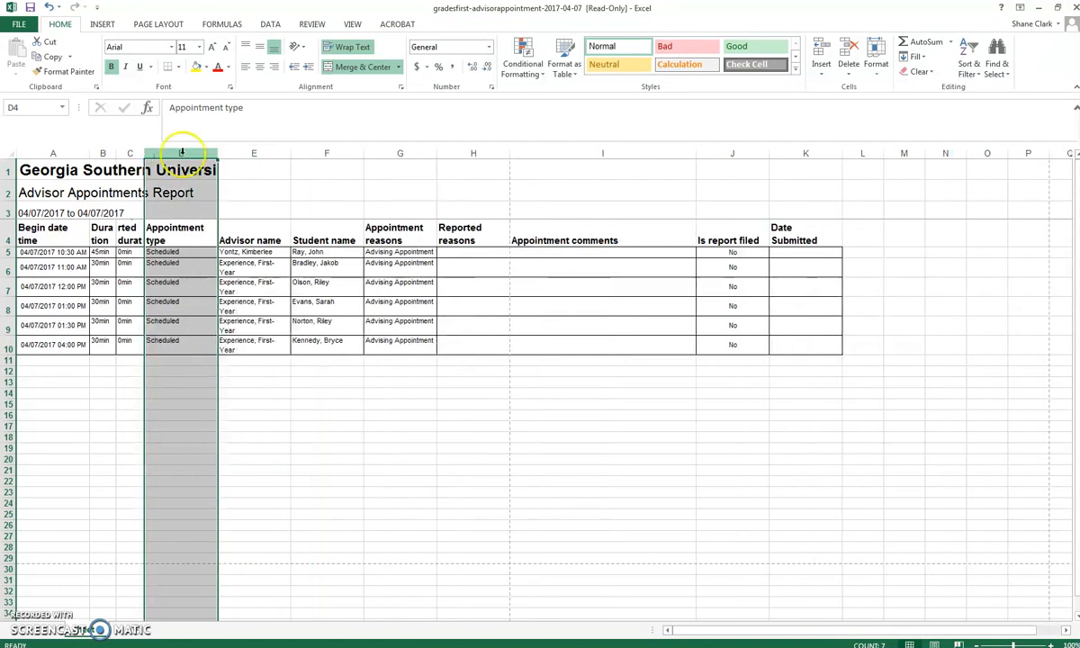
drag(218, 153, 186, 152)
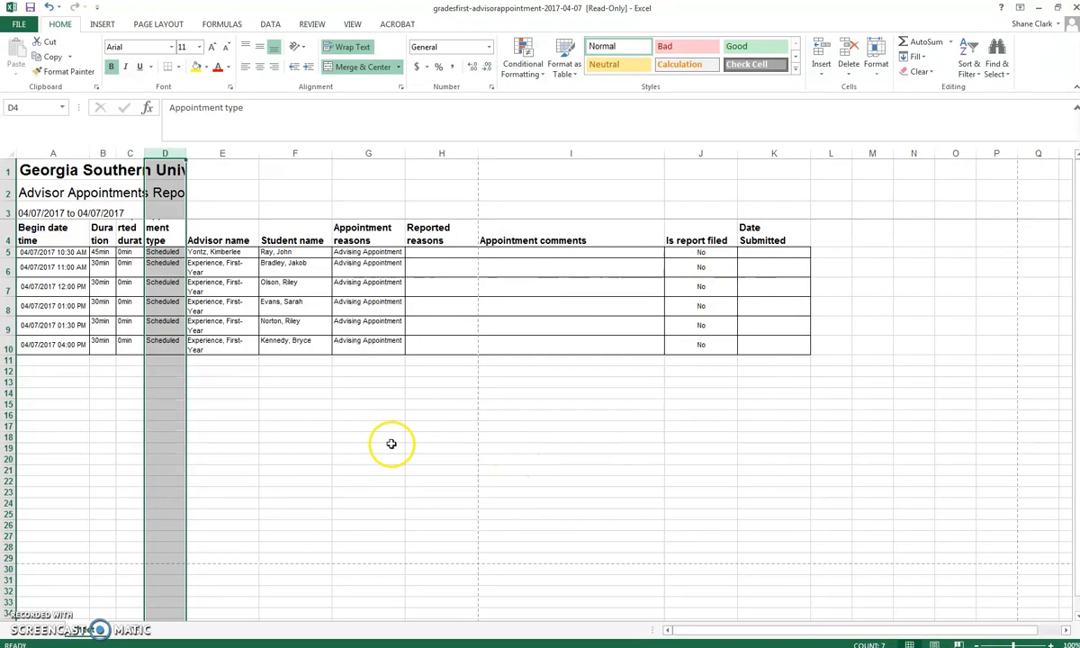
drag(448, 153, 774, 171)
Delete columns H–K (Reported reasons through Date Submitted), then show the File Info page.
right_click(715, 241)
click(744, 346)
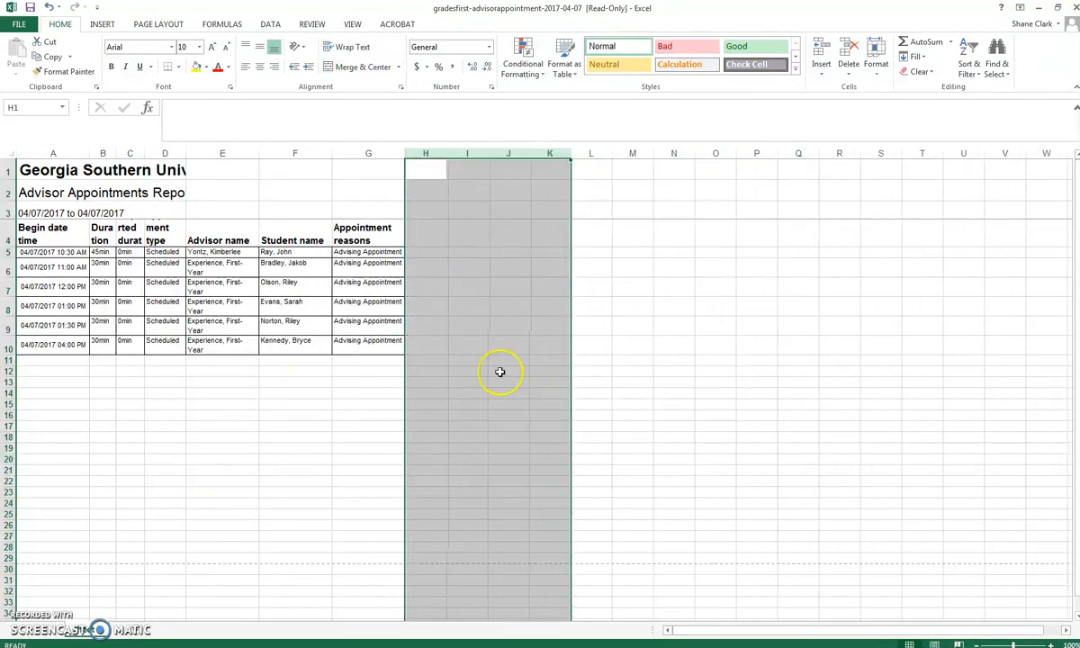
click(342, 423)
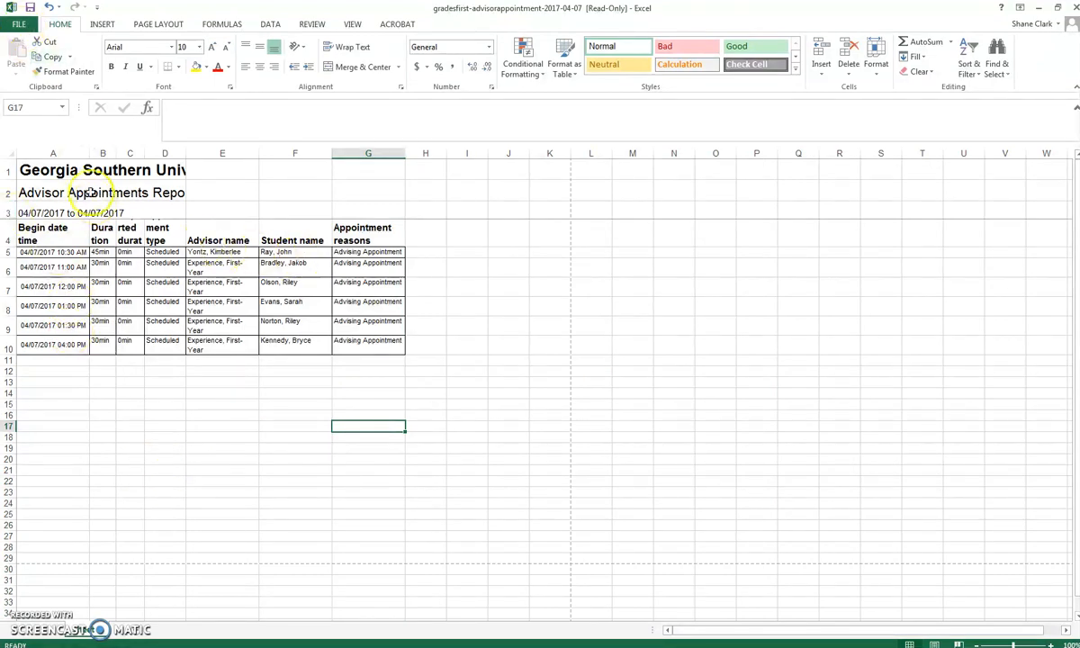
click(19, 24)
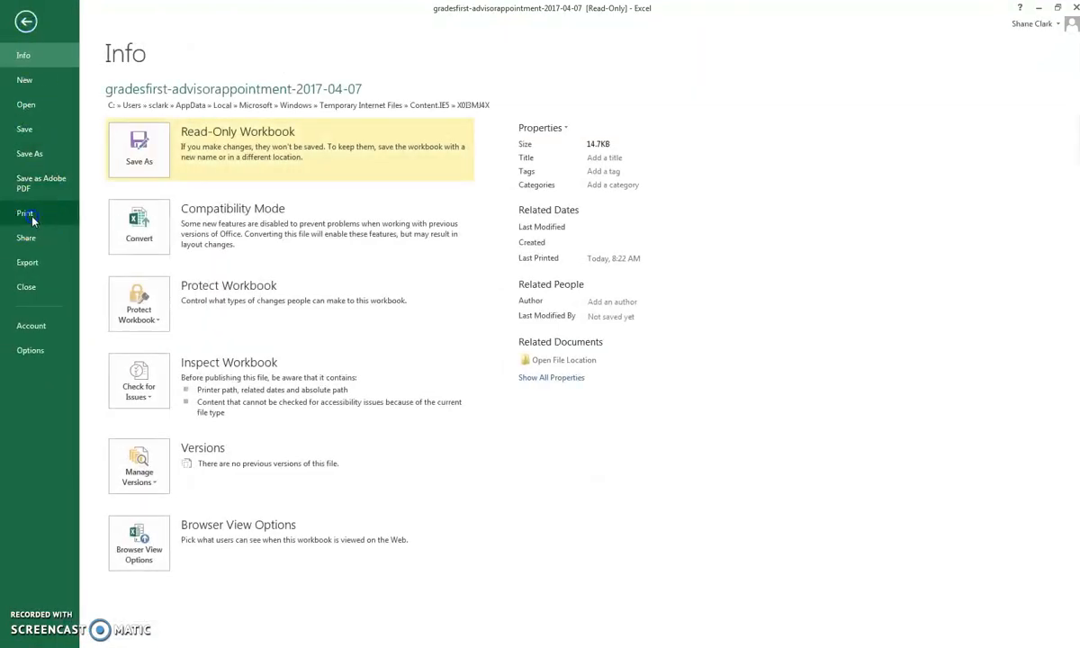
Choose the hp LaserJet 1320 series printer, set copies to 2, and print the report.
click(22, 212)
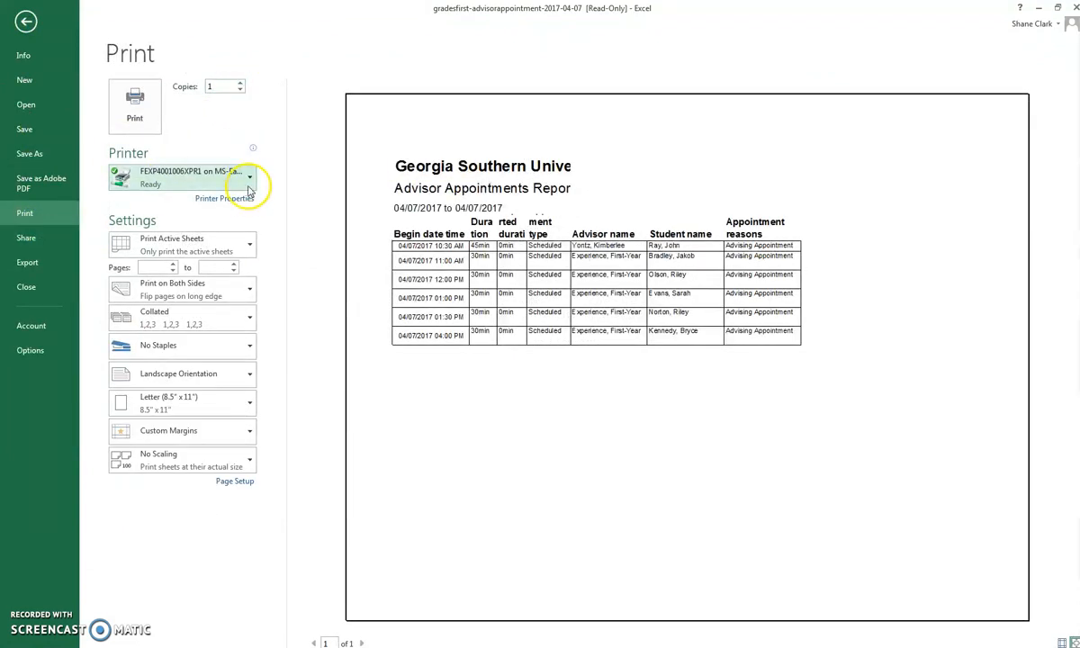
click(249, 178)
click(207, 318)
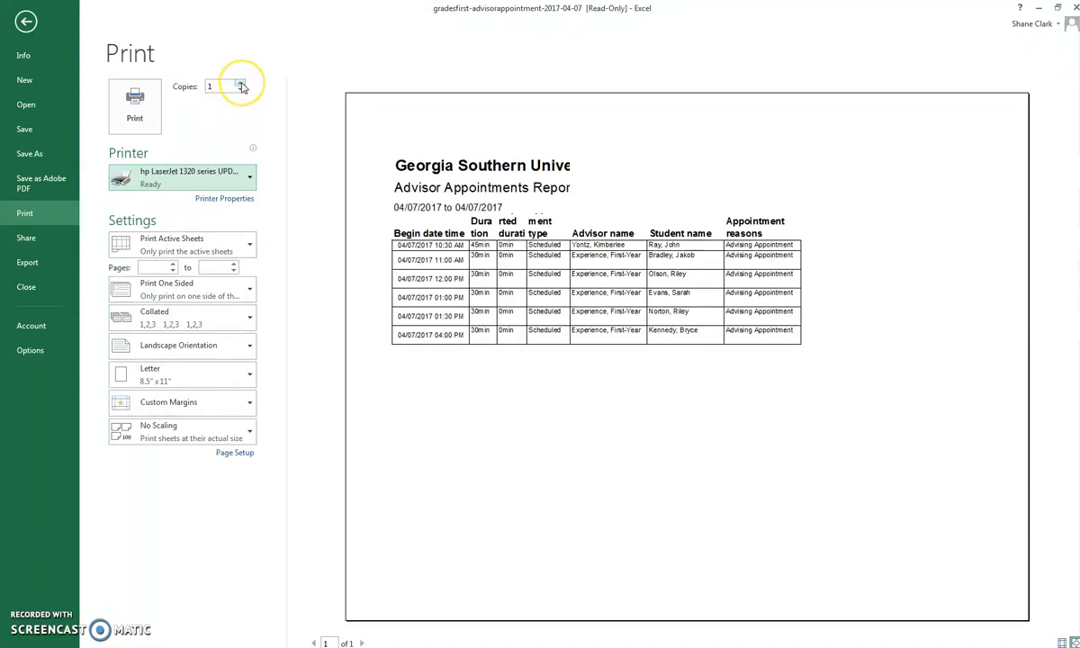
click(241, 83)
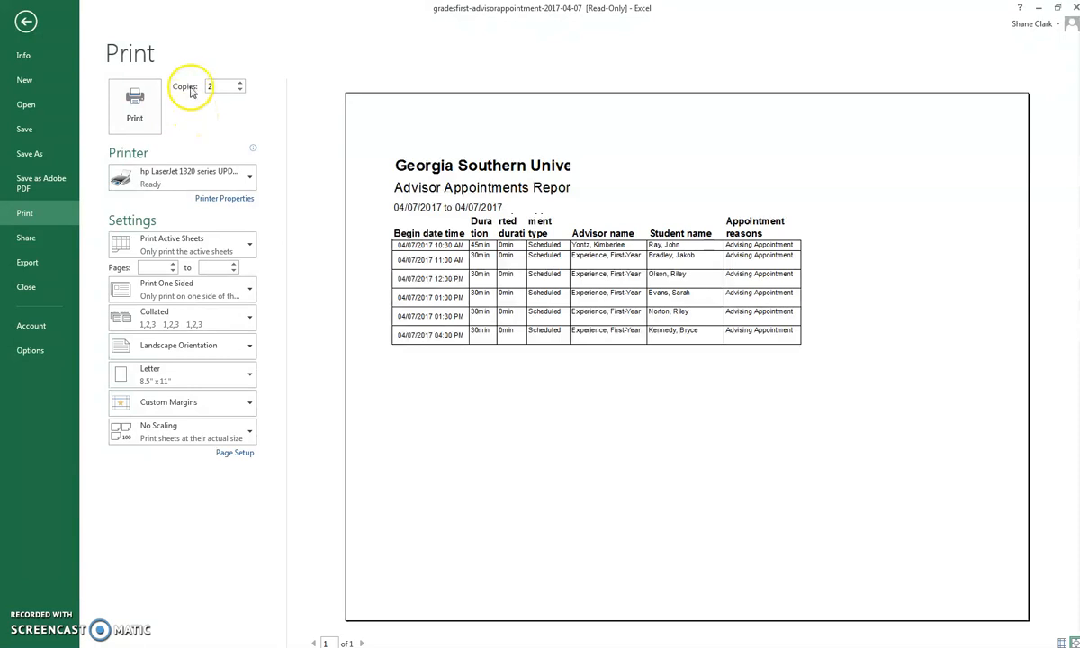
click(136, 102)
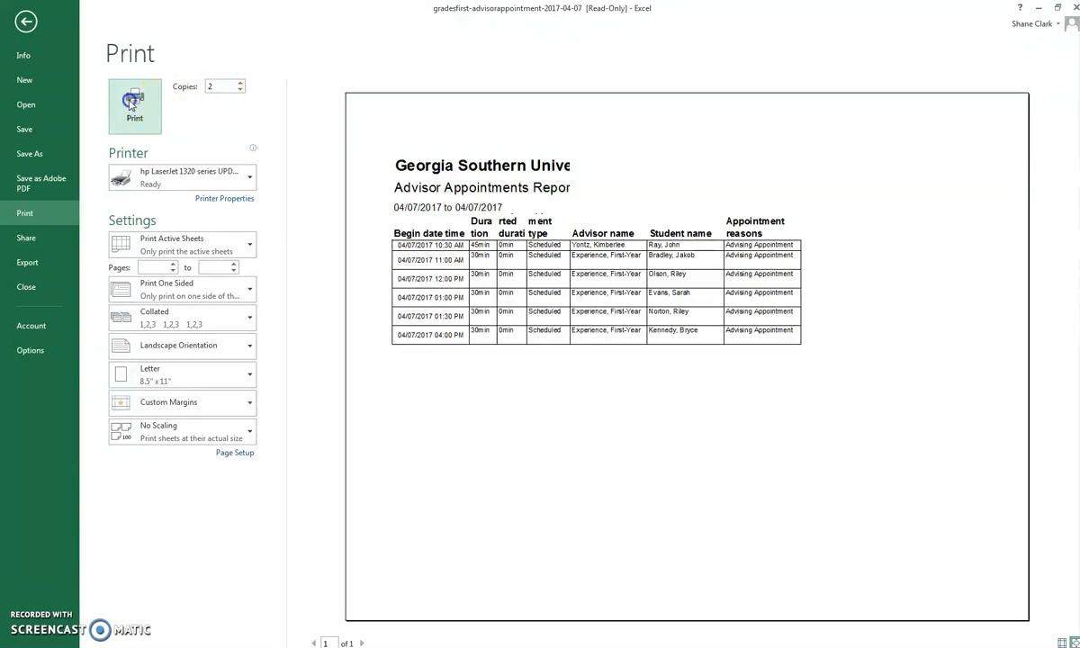
click(132, 104)
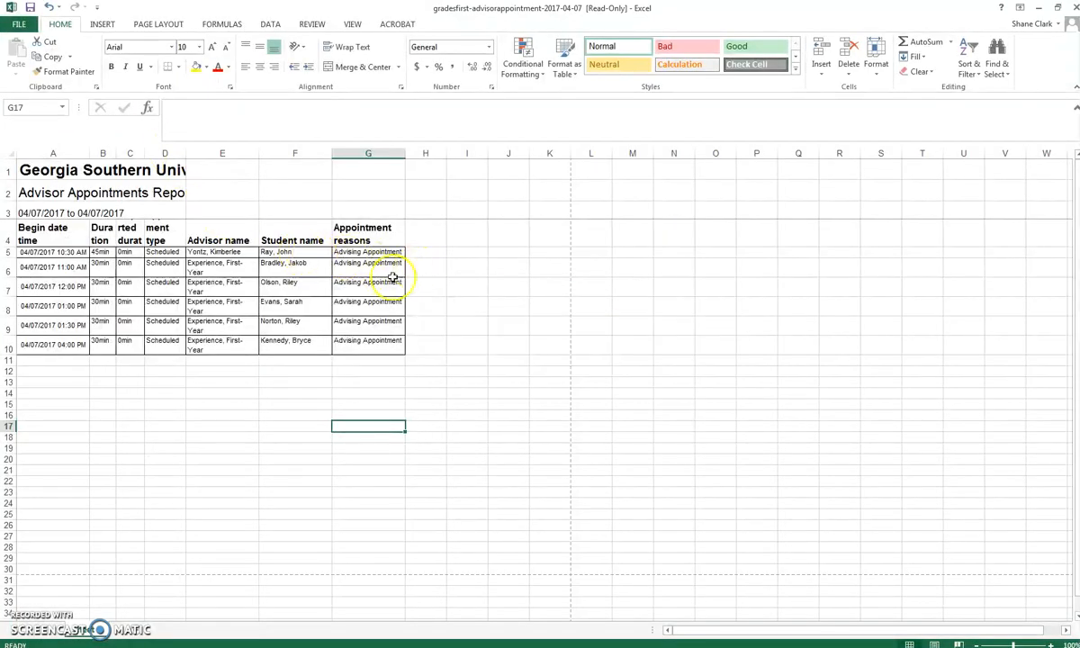